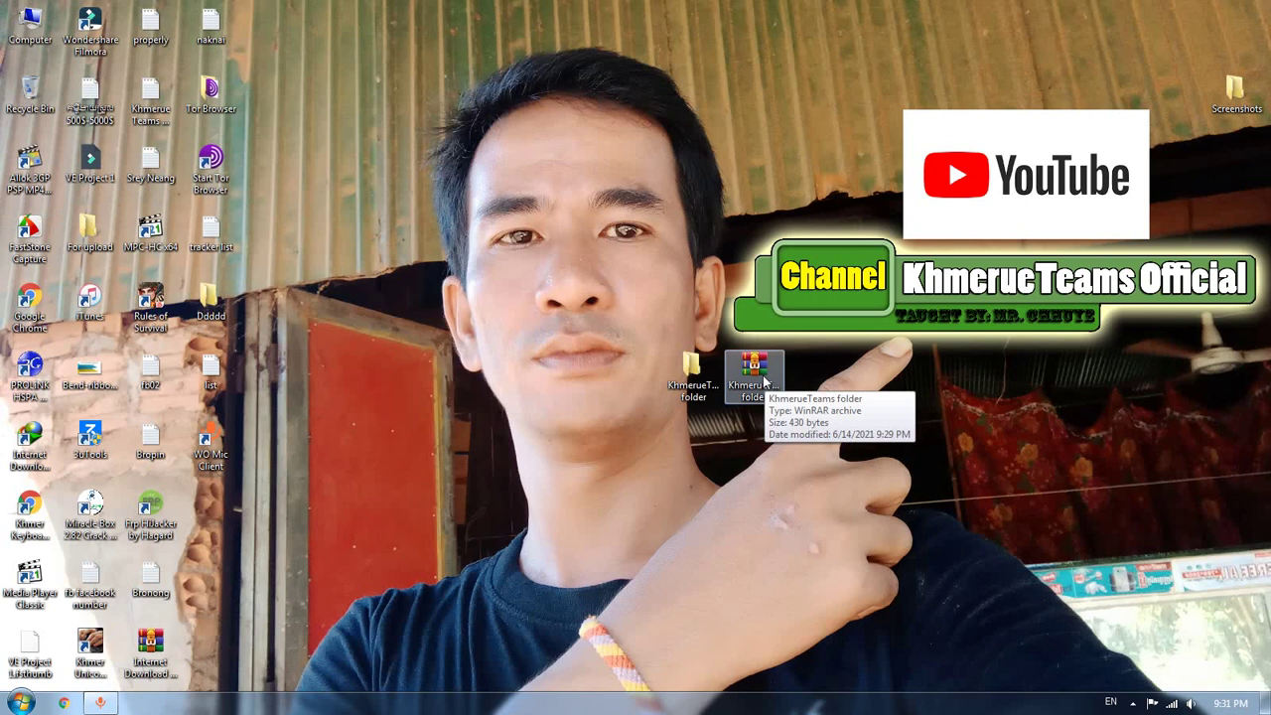
Open KhmerueTeams folder.rar using the master and archive passwords, check its folder, then close it
double_click(764, 379)
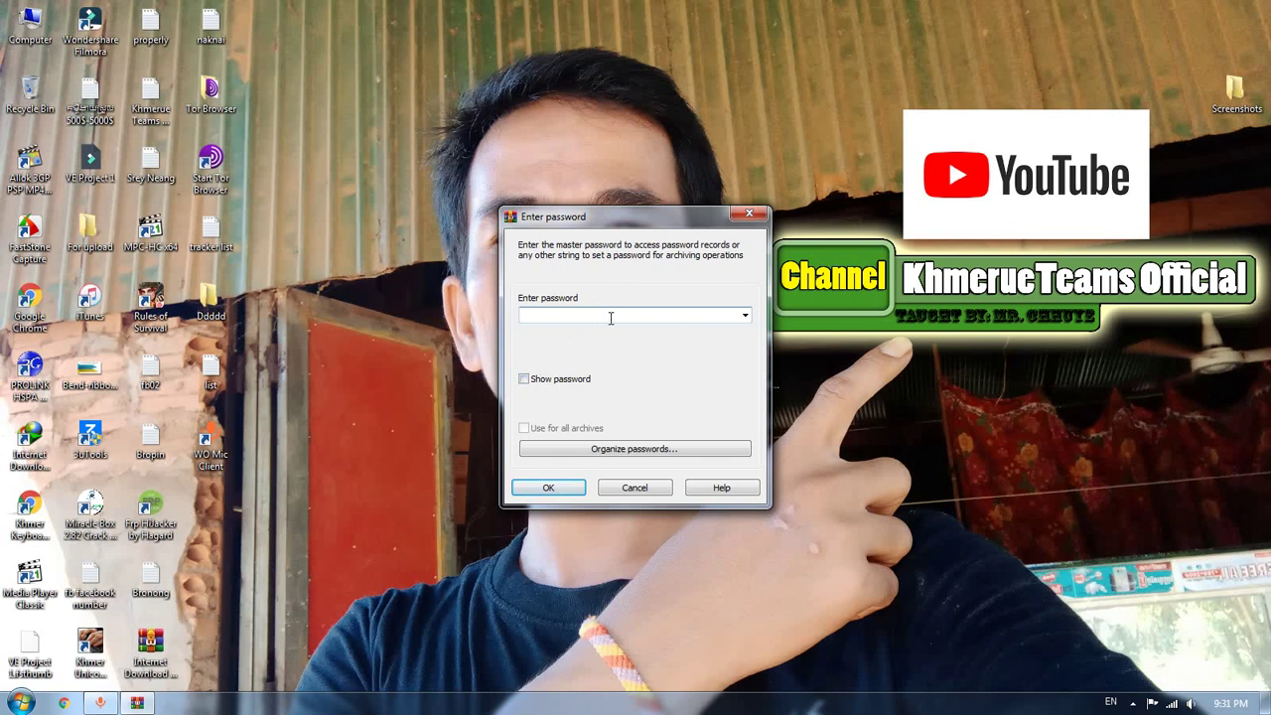
type("123")
left_click(552, 487)
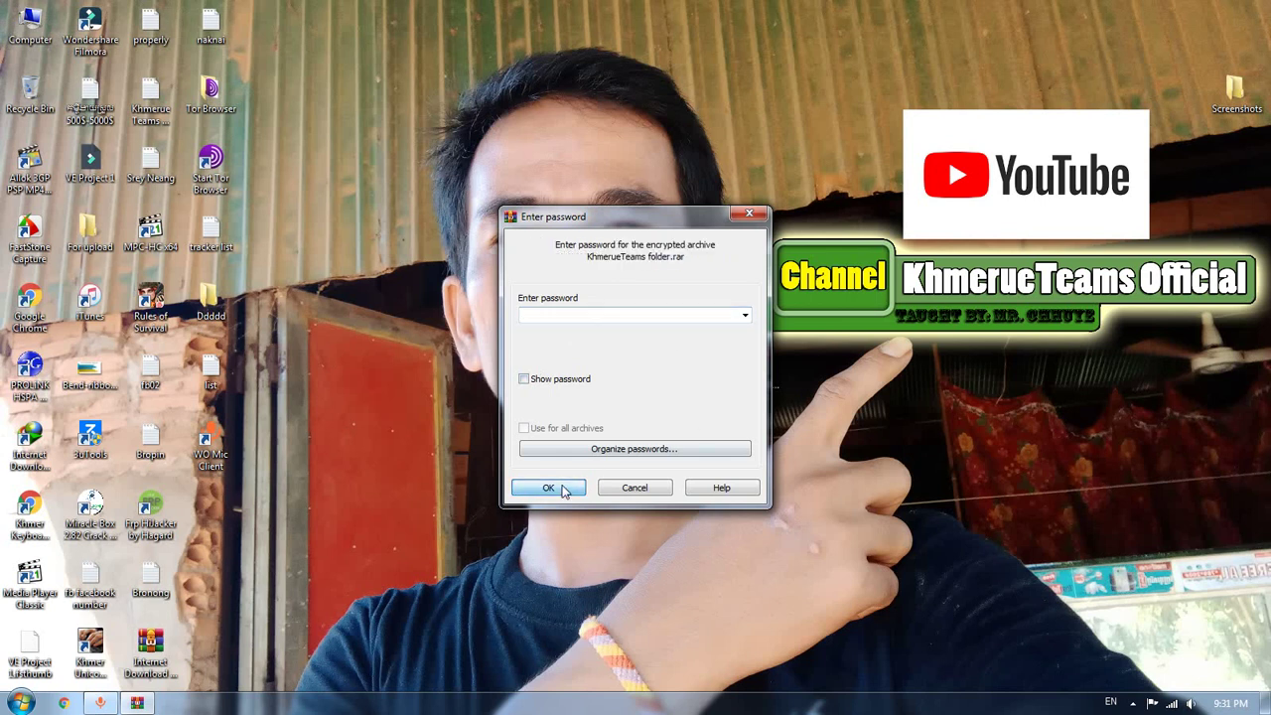
left_click(669, 316)
type("123")
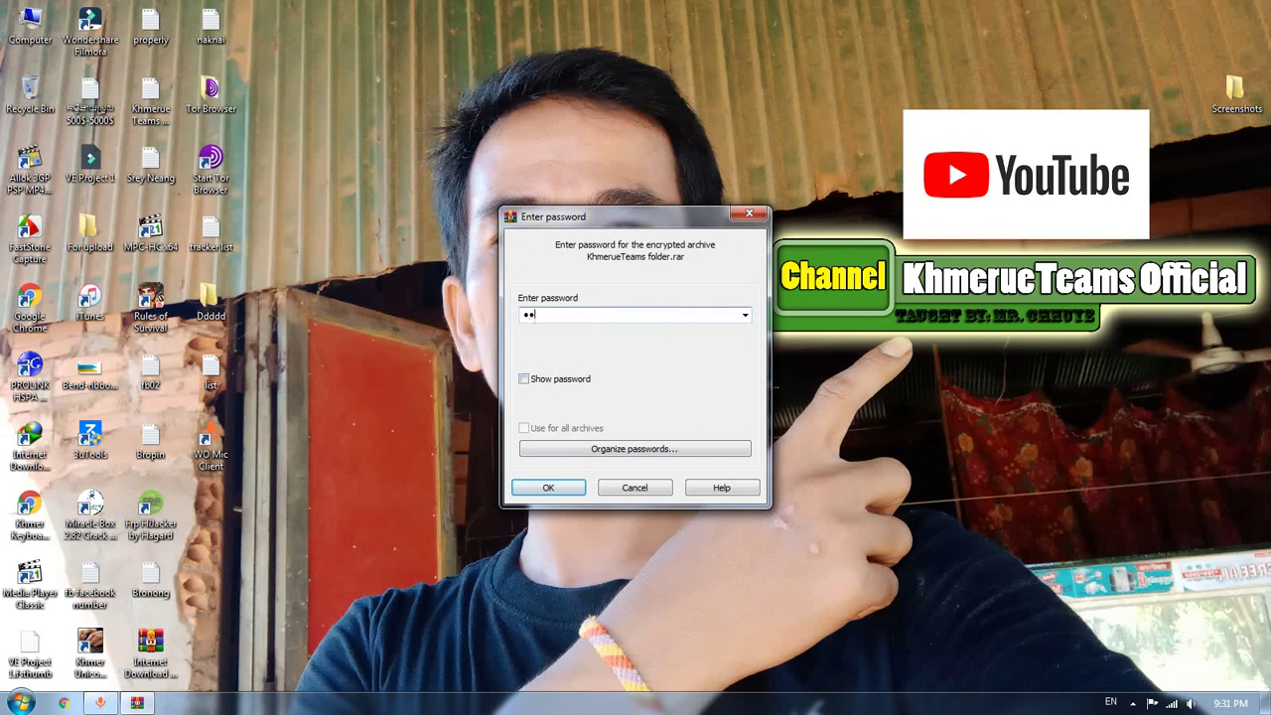
left_click(559, 488)
left_click(245, 317)
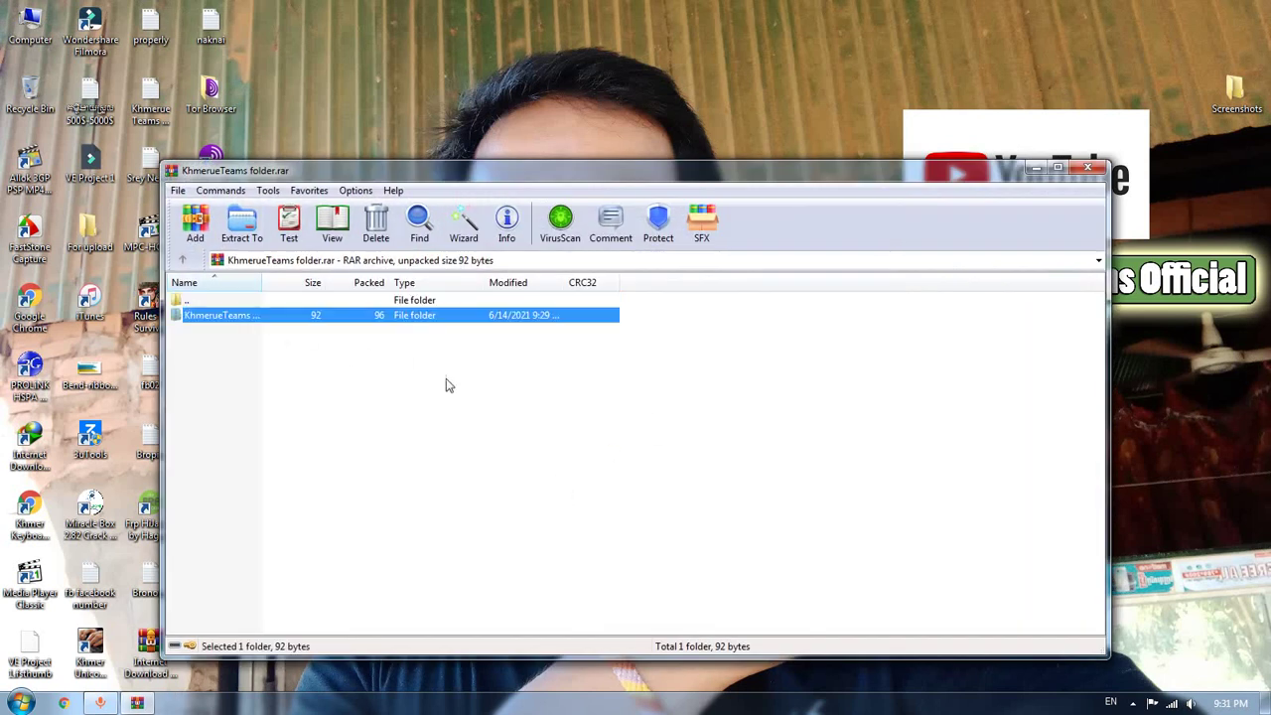
left_click(503, 399)
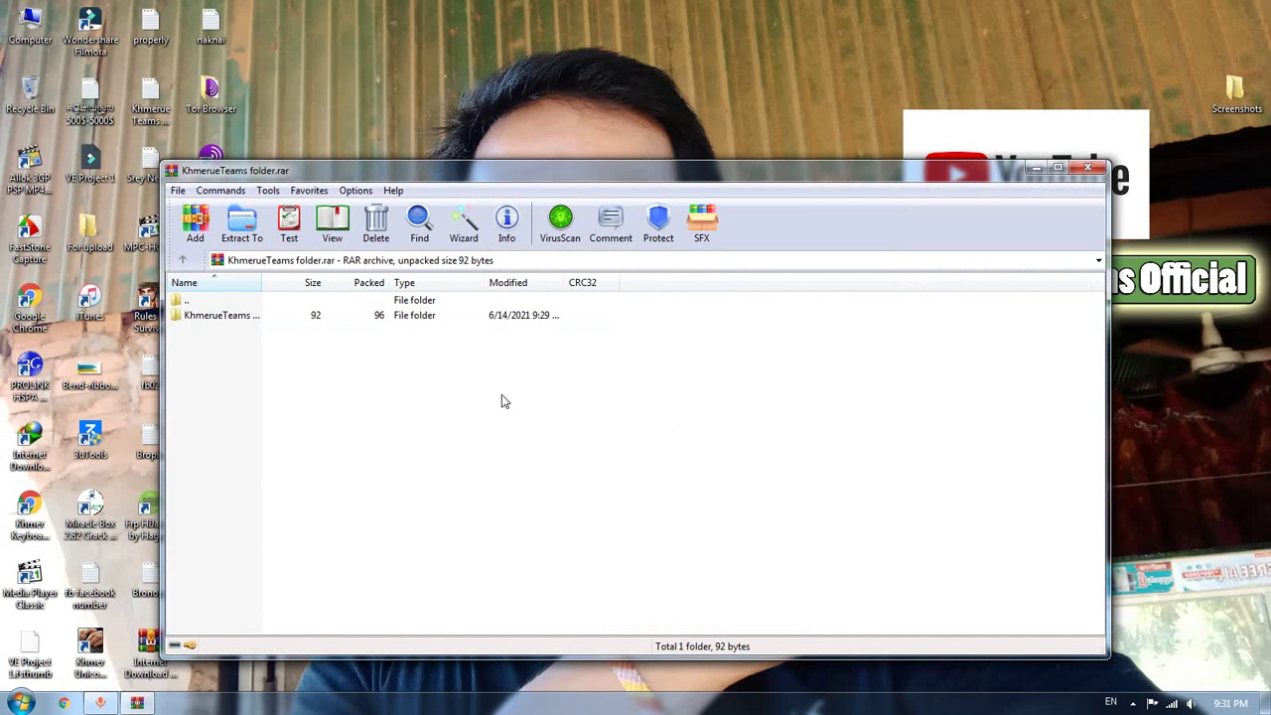
left_click(1088, 168)
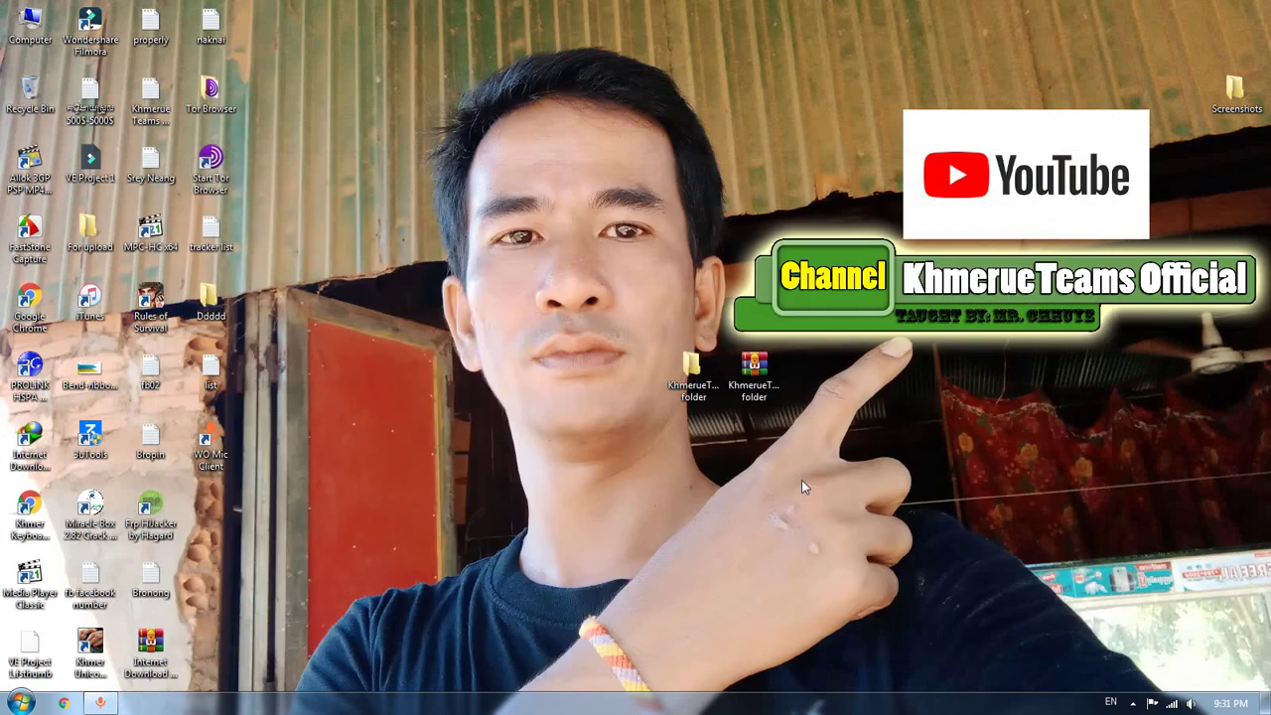
Refresh the desktop several times
right_click(894, 399)
left_click(919, 447)
right_click(914, 397)
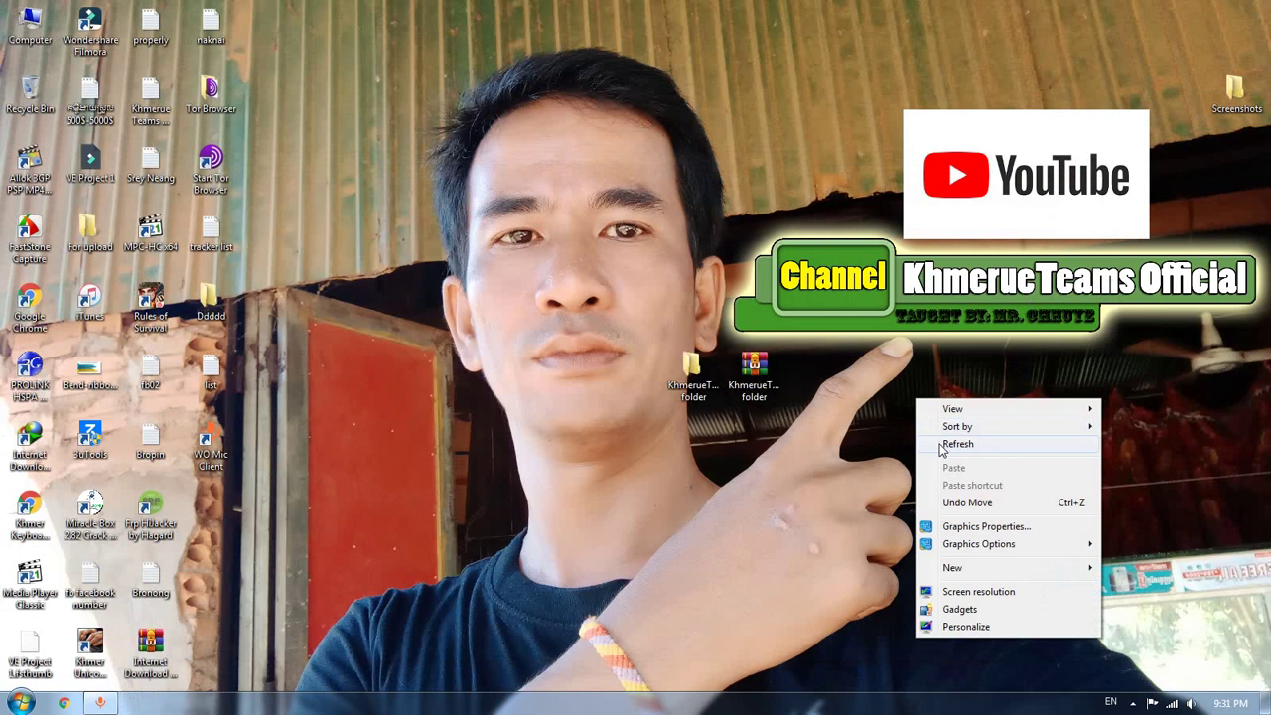
left_click(938, 442)
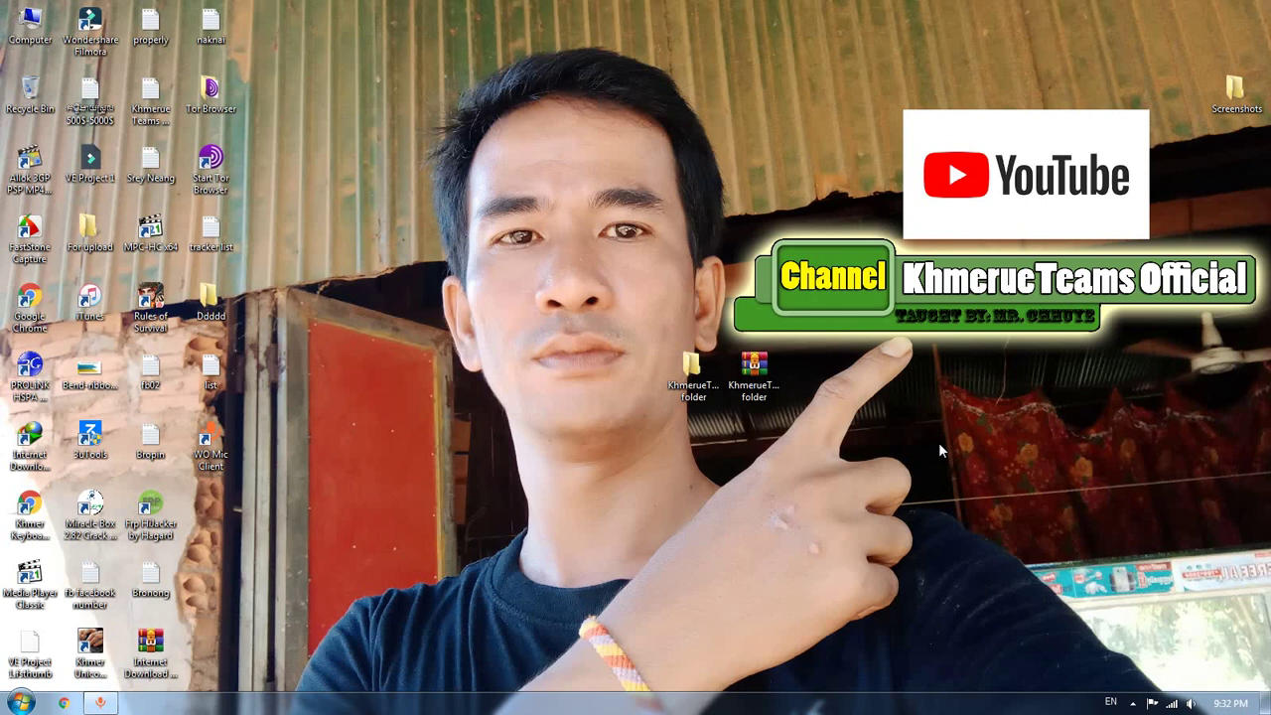
right_click(1013, 338)
left_click(1044, 382)
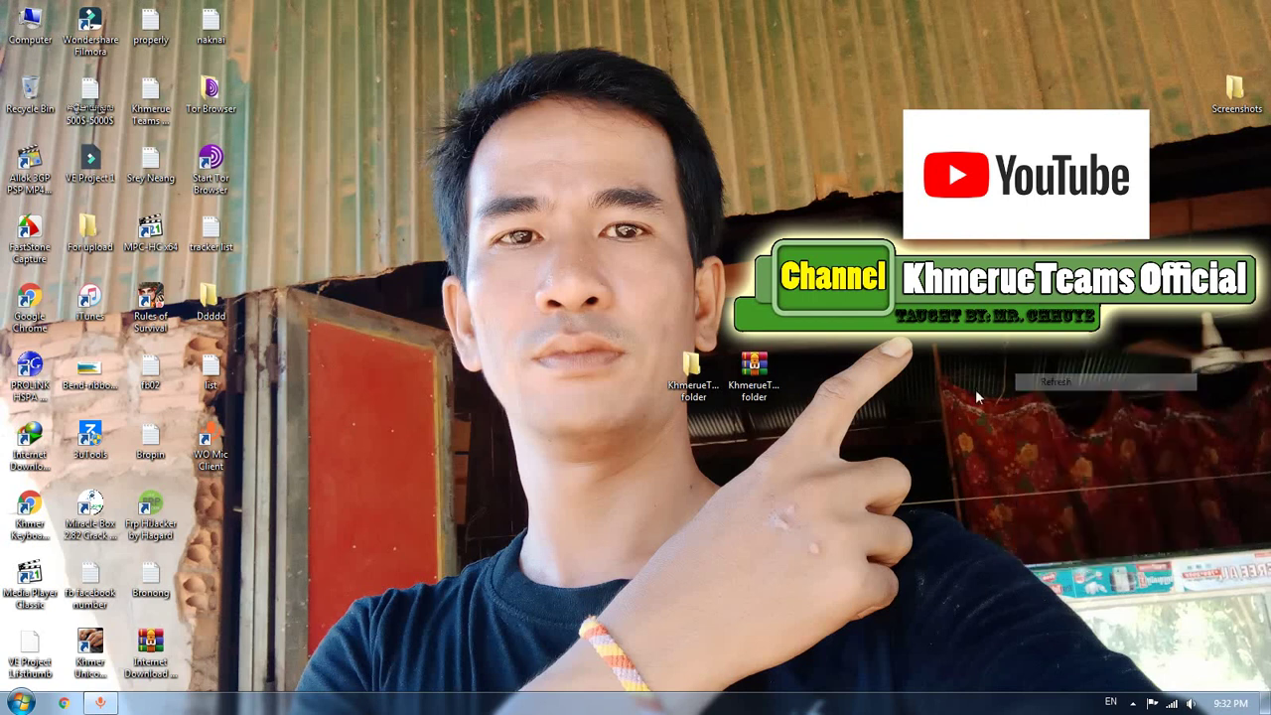
Send KhmerueTeams folder.rar to the Recycle Bin and refresh the desktop
right_click(751, 368)
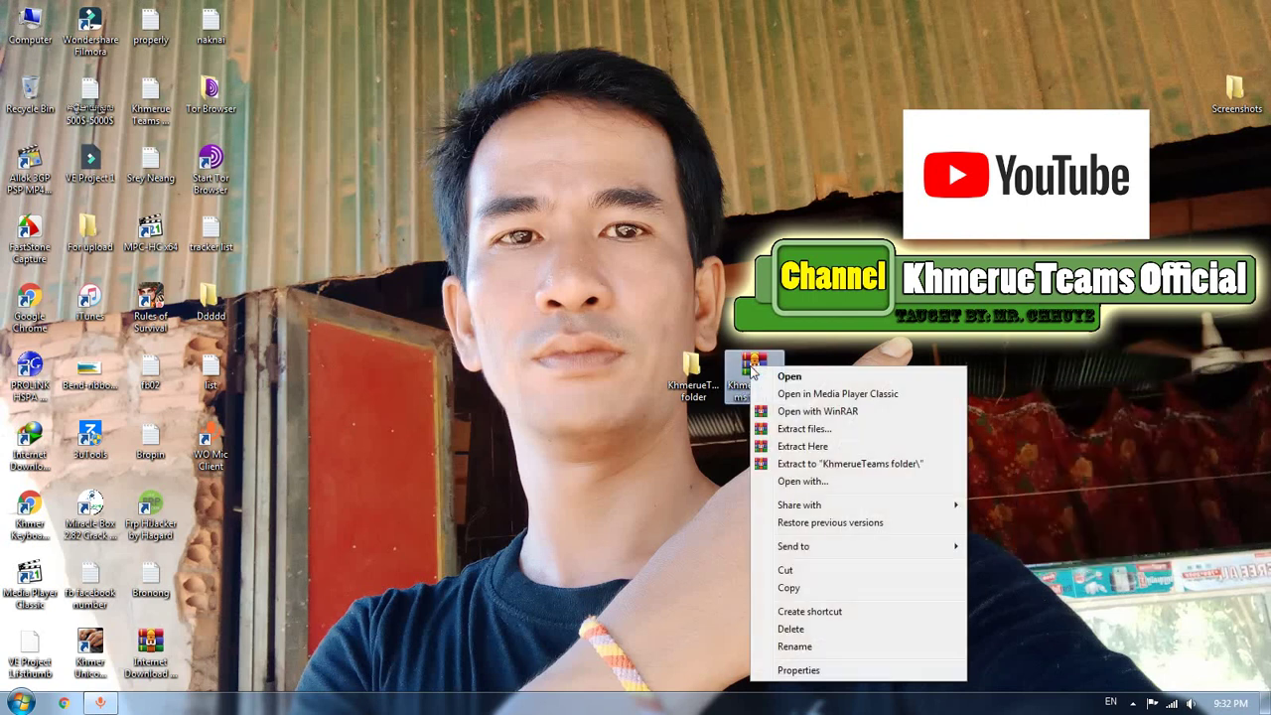
left_click(827, 631)
left_click(713, 421)
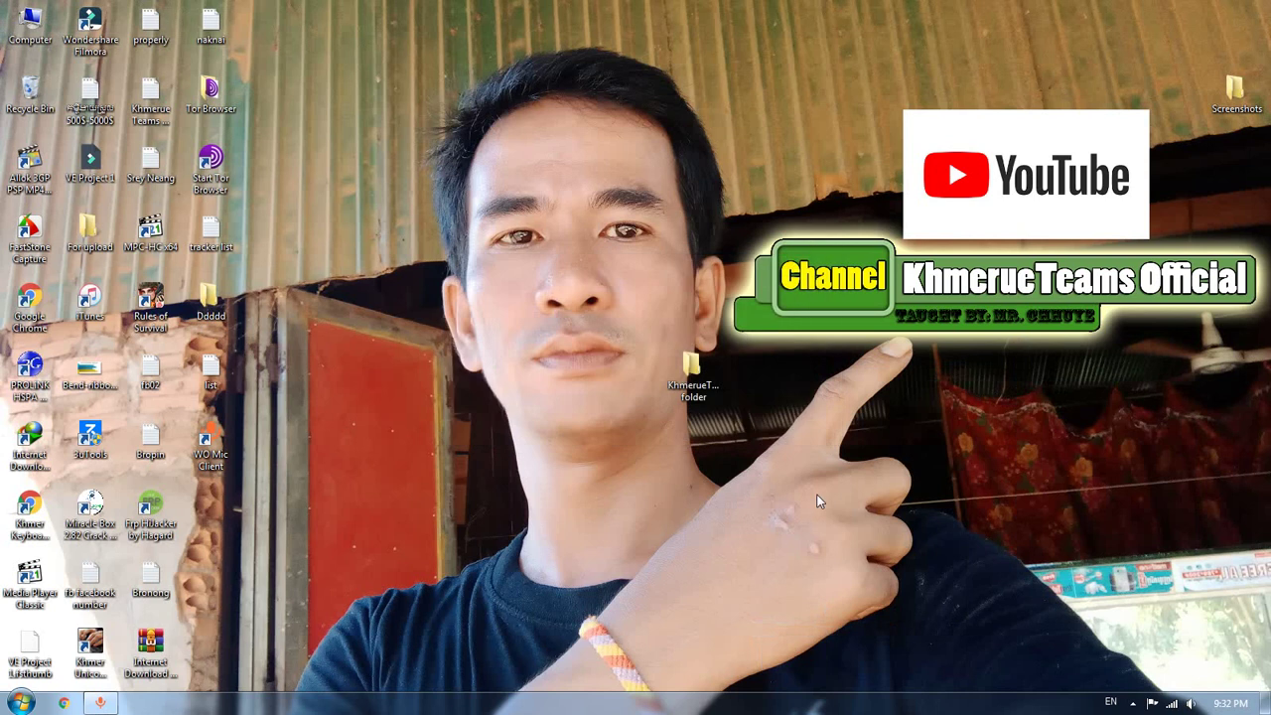
right_click(842, 395)
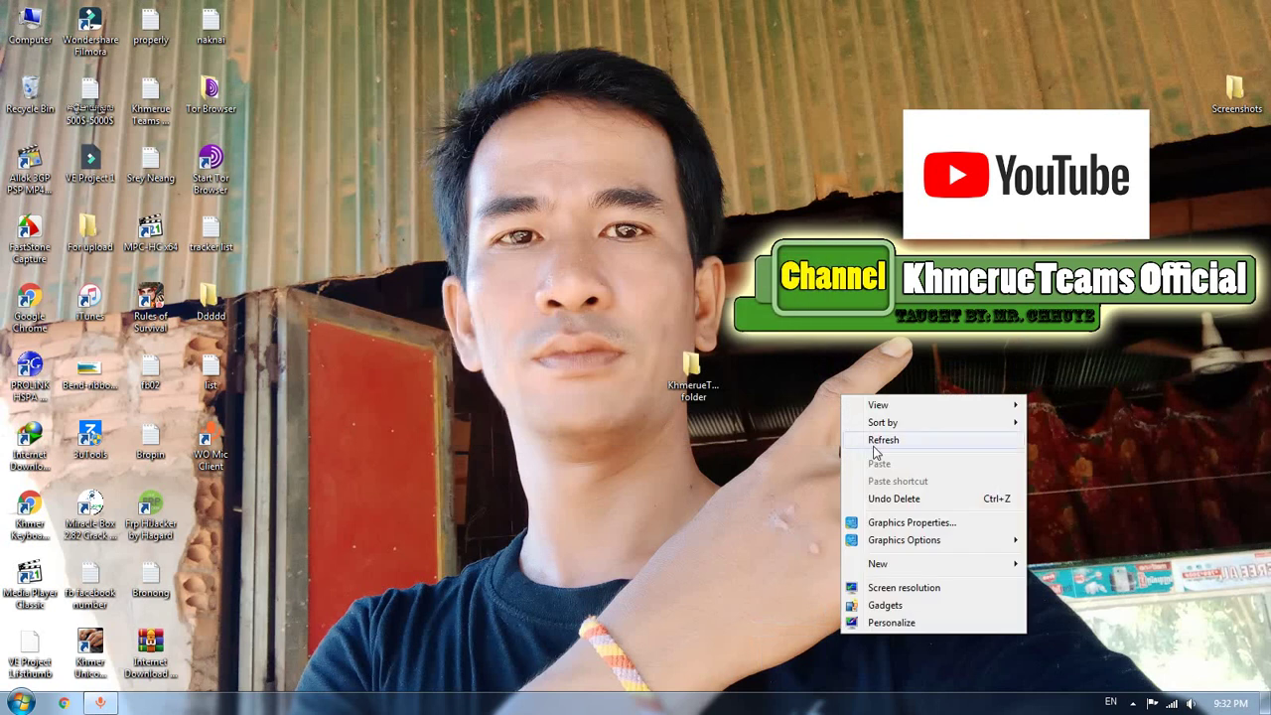
left_click(866, 434)
right_click(695, 374)
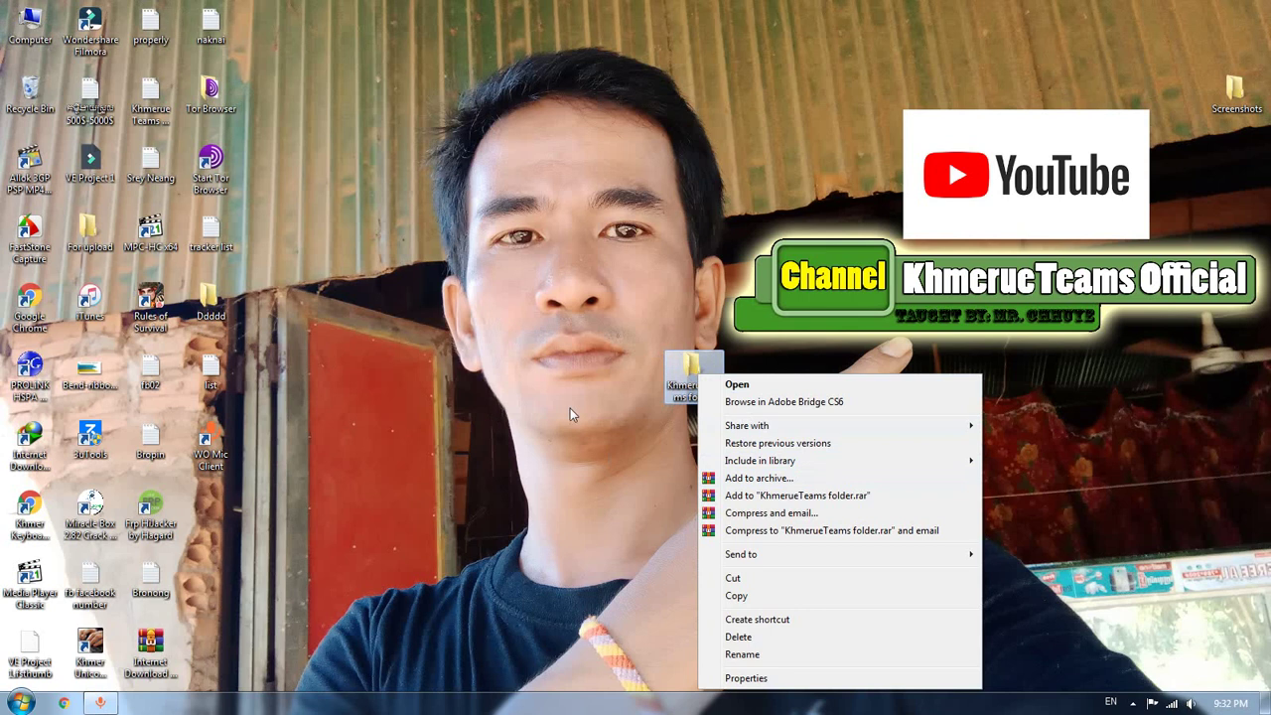
Begin a password-protected archive of the KhmerueTeams folder and open Organize passwords
left_click(765, 481)
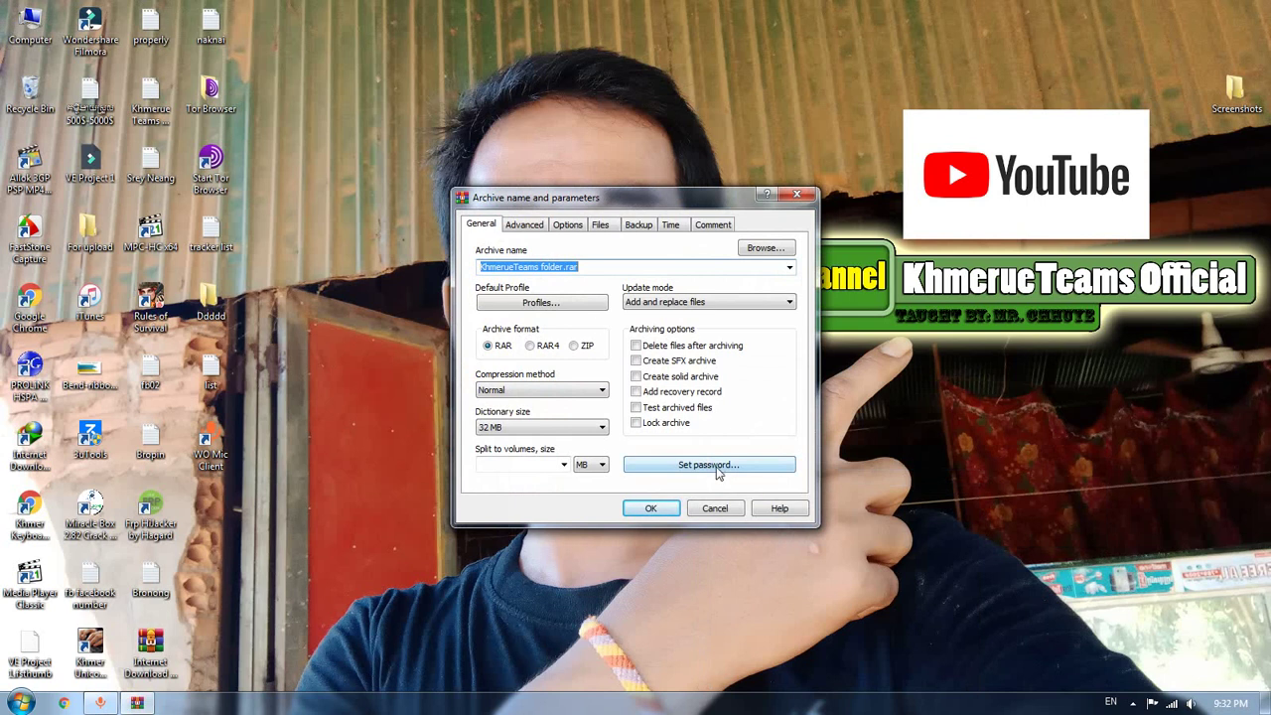
left_click(717, 472)
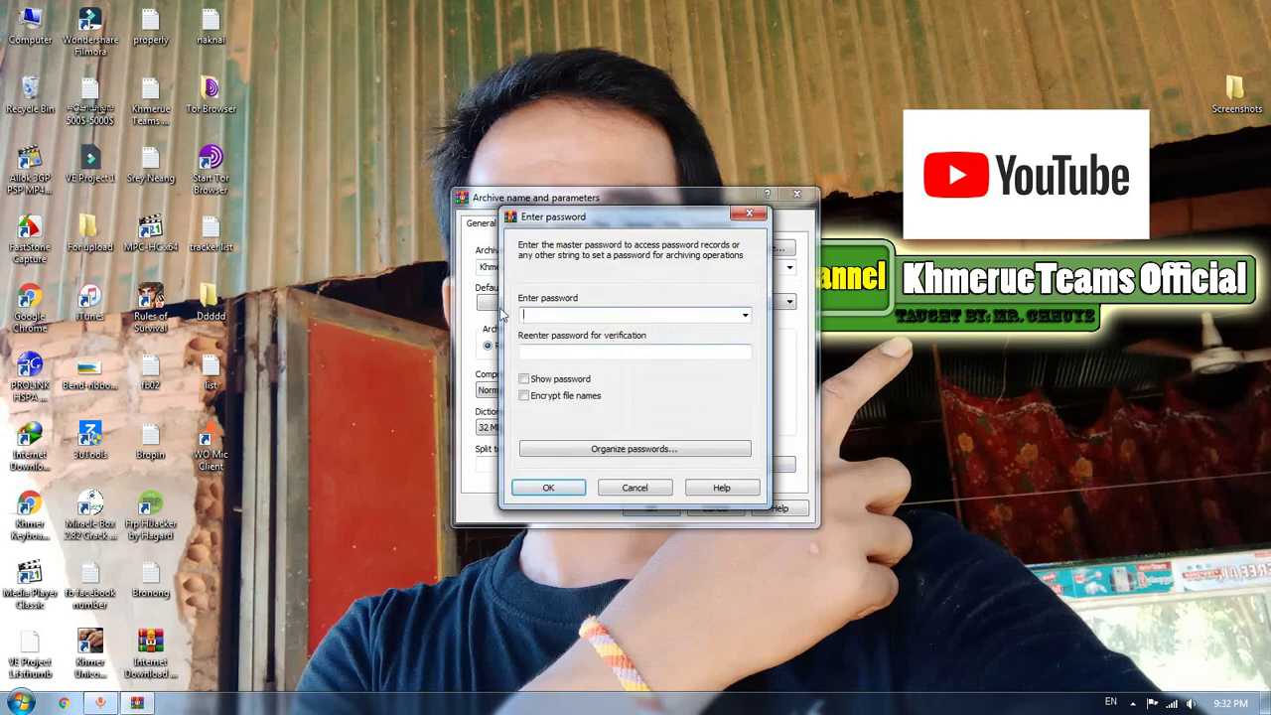
left_click(592, 356)
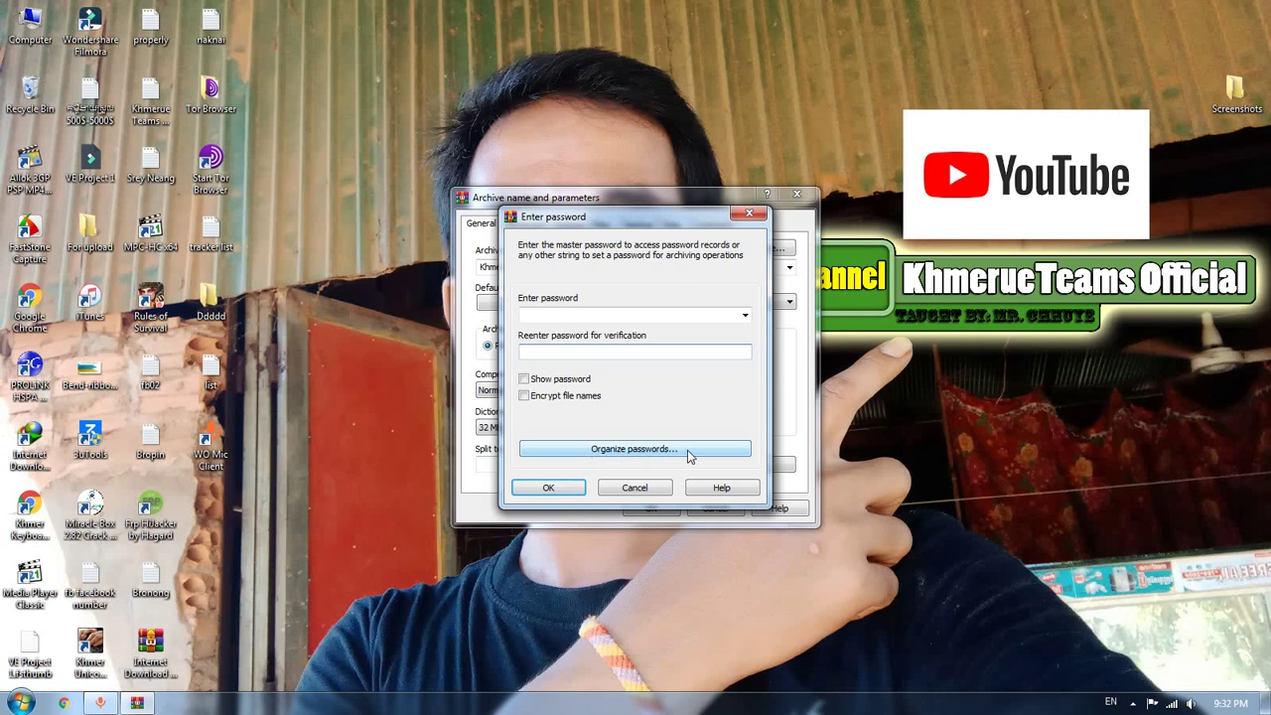
left_click(687, 449)
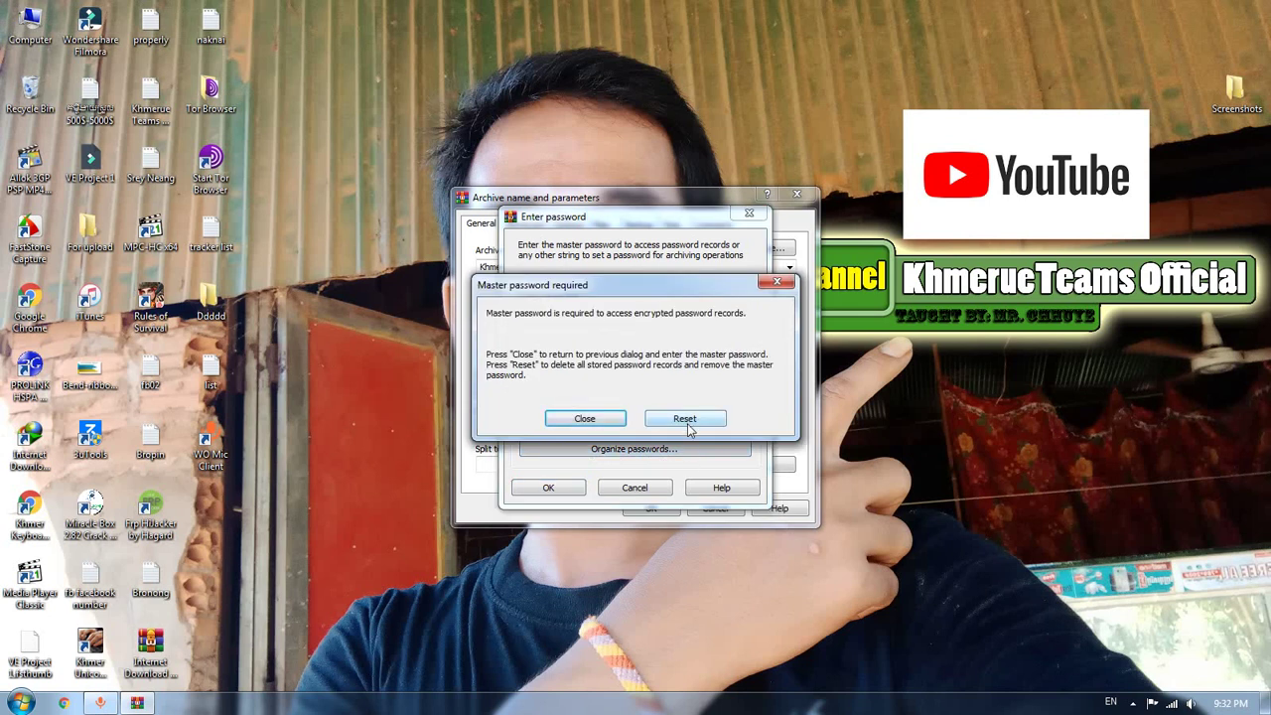
Reset the stored password records and old master password, then begin a new master password
left_click(687, 421)
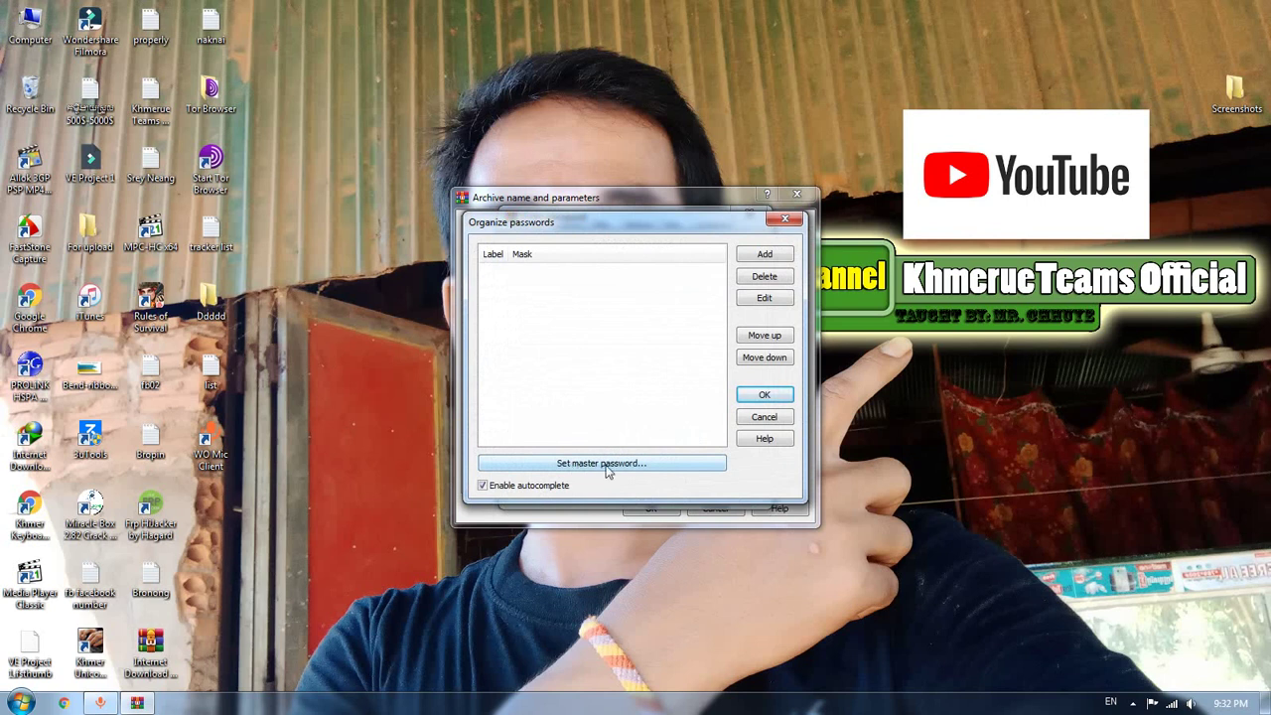
left_click(604, 464)
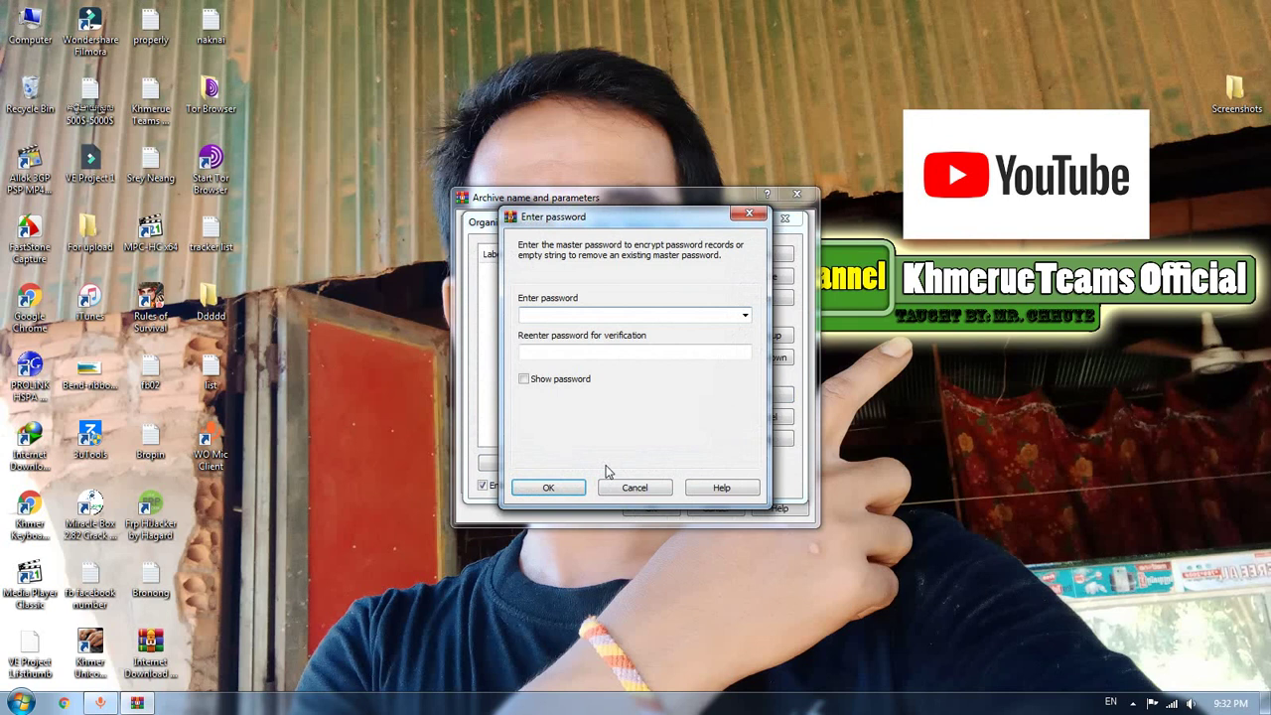
left_click_drag(662, 230, 722, 274)
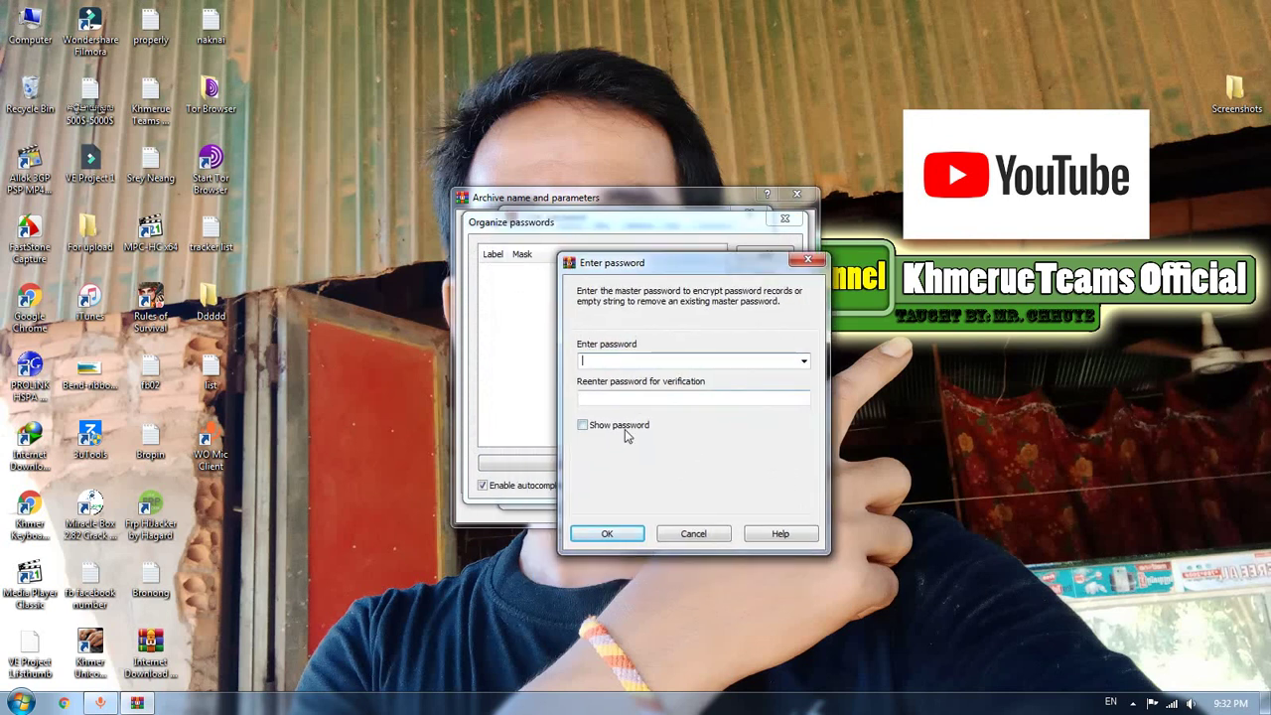
Enter the new master password with Show password on and save the organizer
left_click(583, 425)
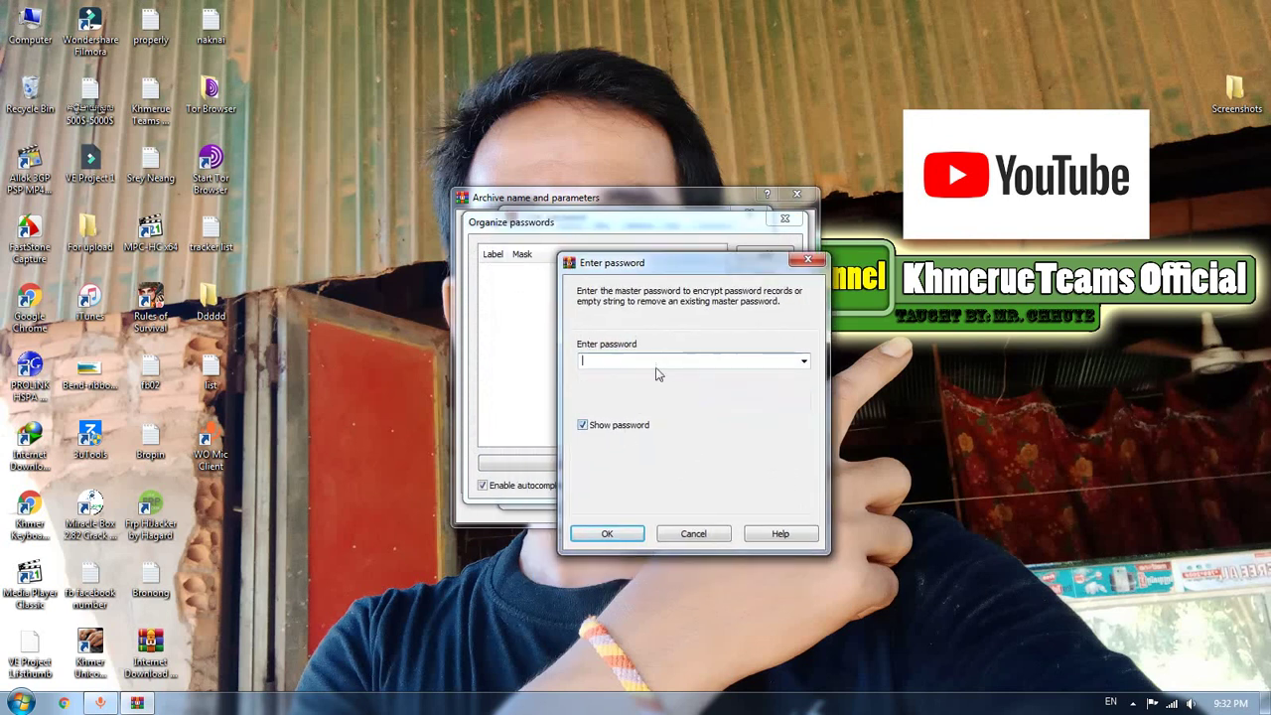
left_click(611, 429)
left_click(610, 429)
left_click(611, 429)
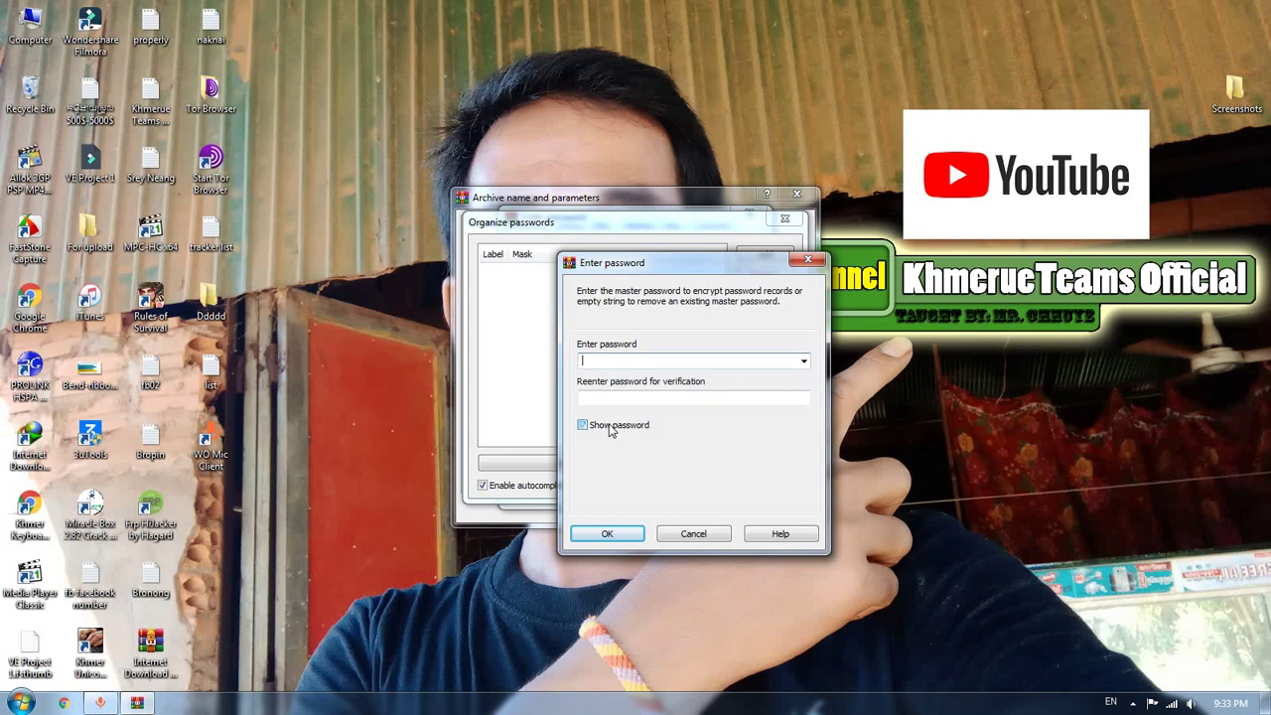
left_click(632, 429)
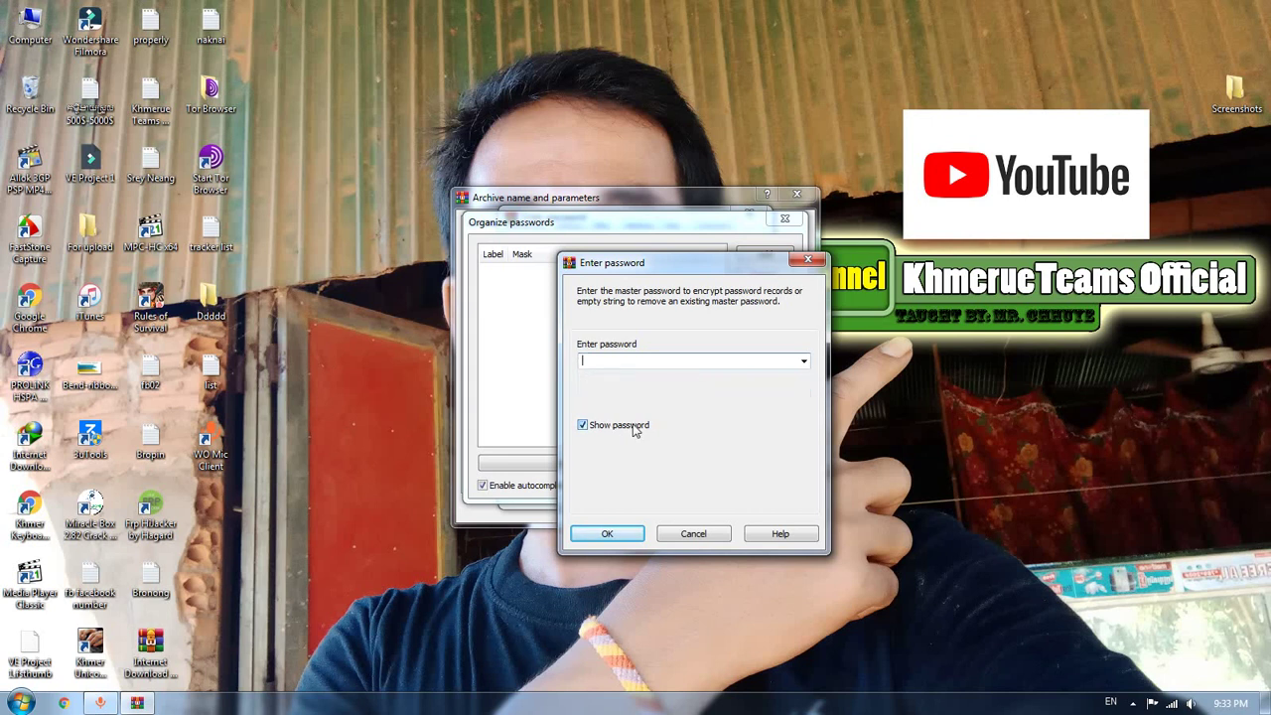
left_click(631, 430)
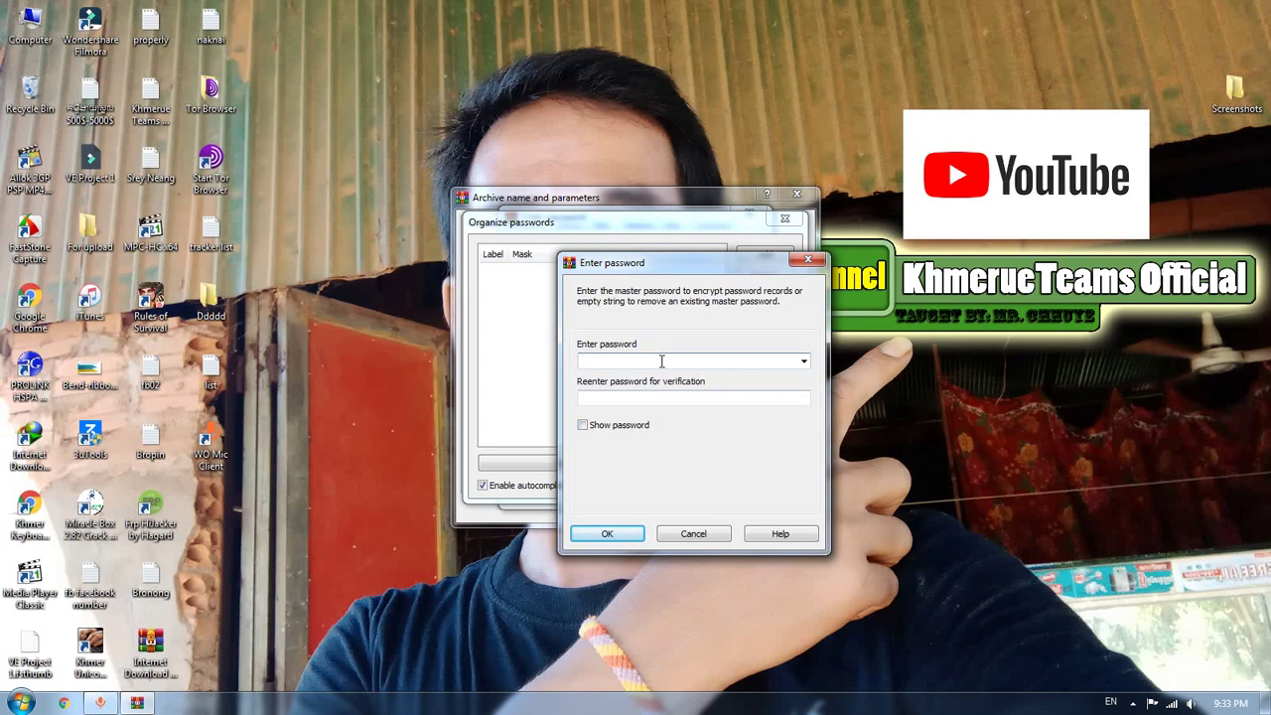
left_click(608, 425)
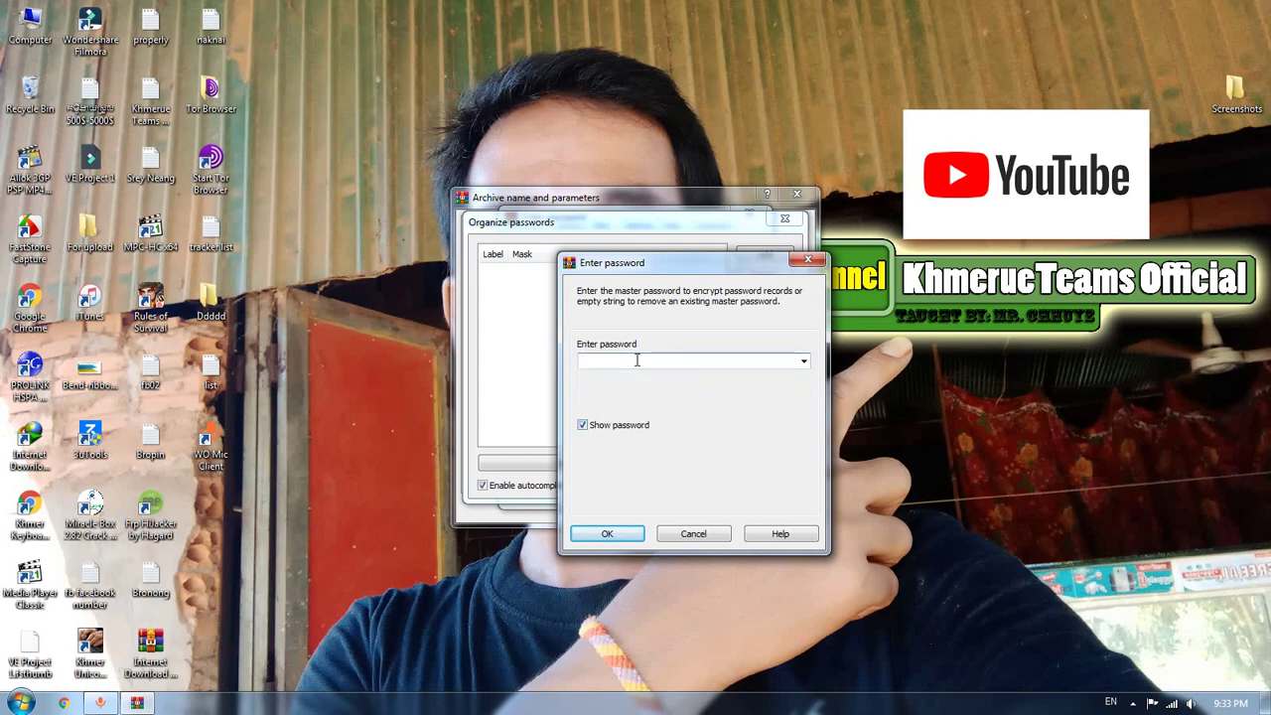
type("123")
left_click(620, 538)
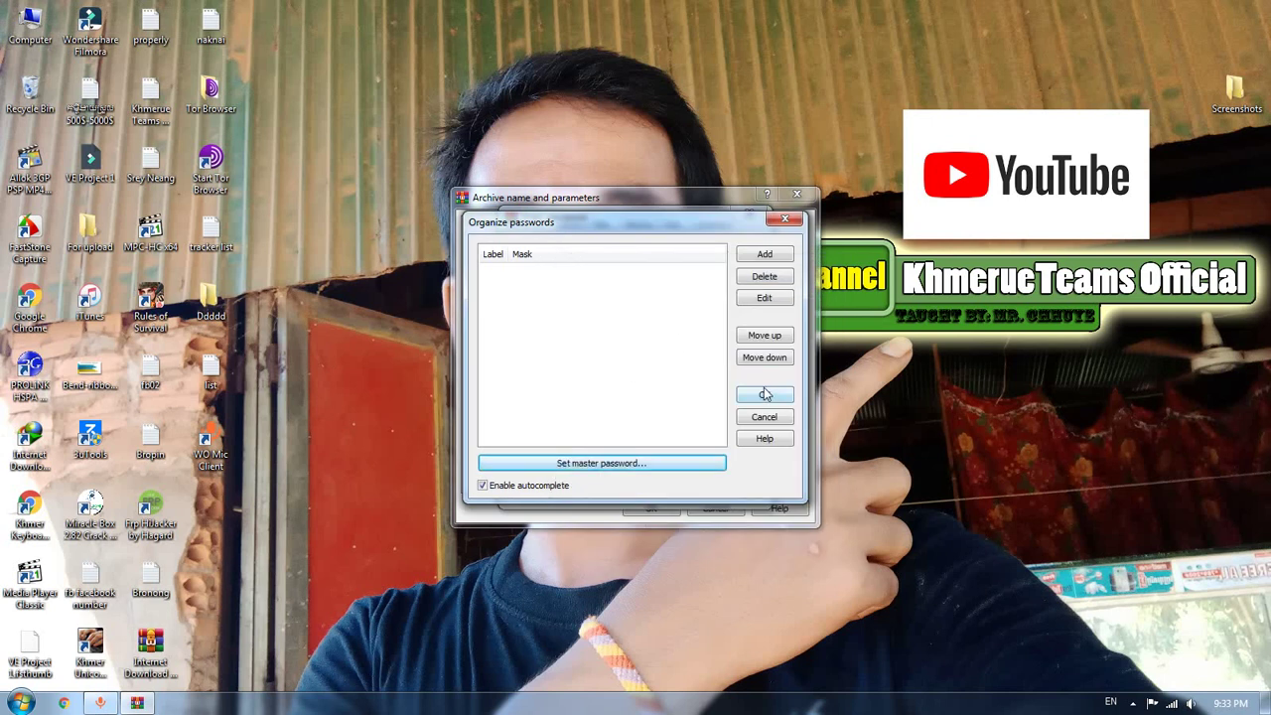
left_click(768, 397)
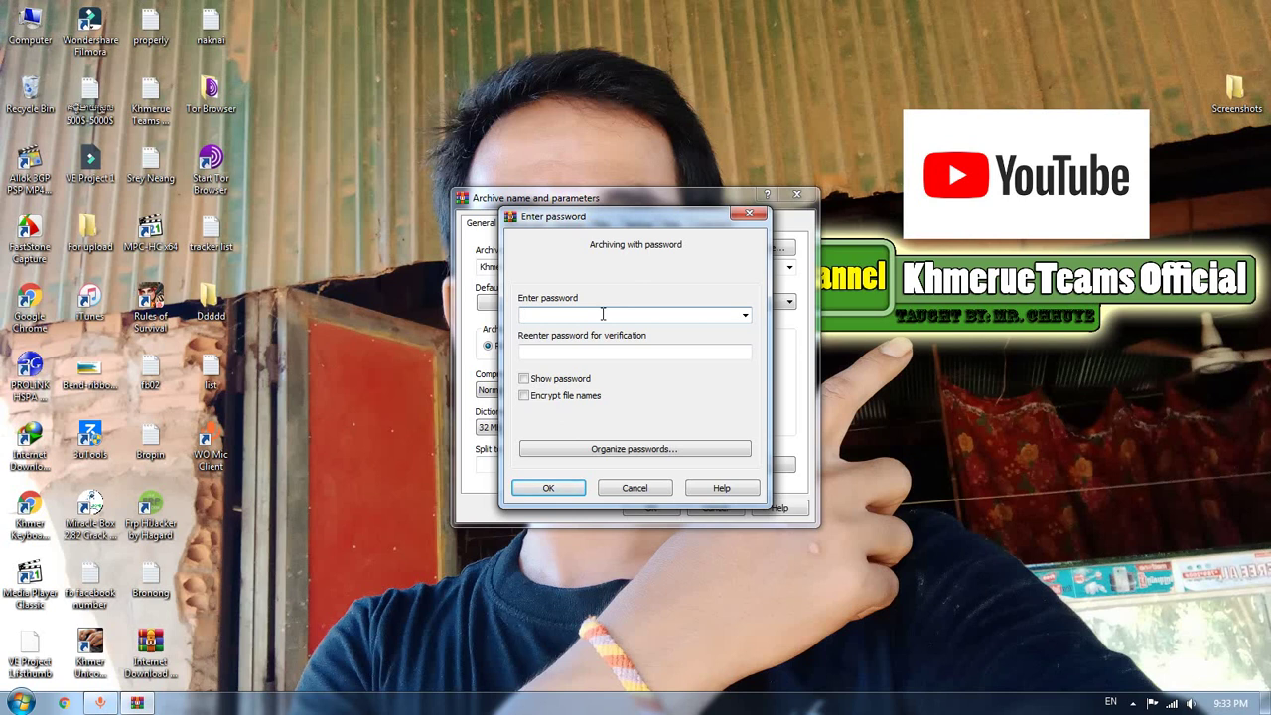
Set the archive password, then redo it with Encrypt file names enabled
left_click(569, 380)
type("123")
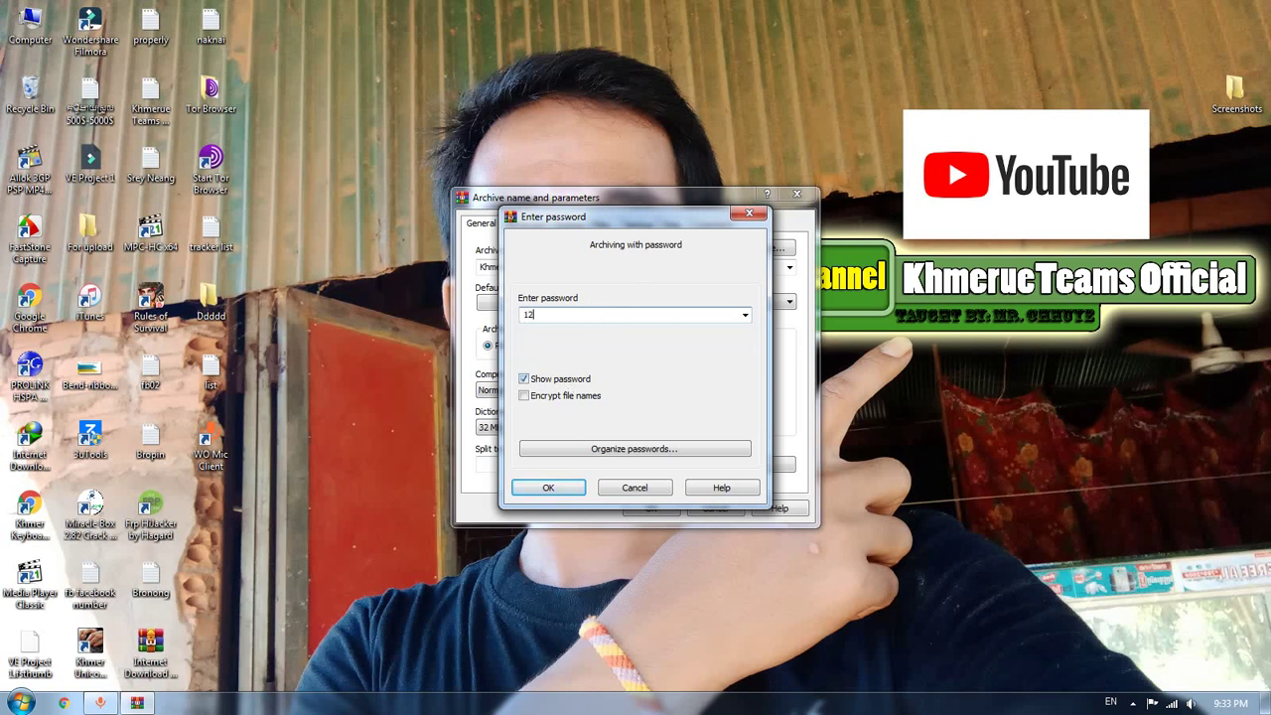
left_click(548, 487)
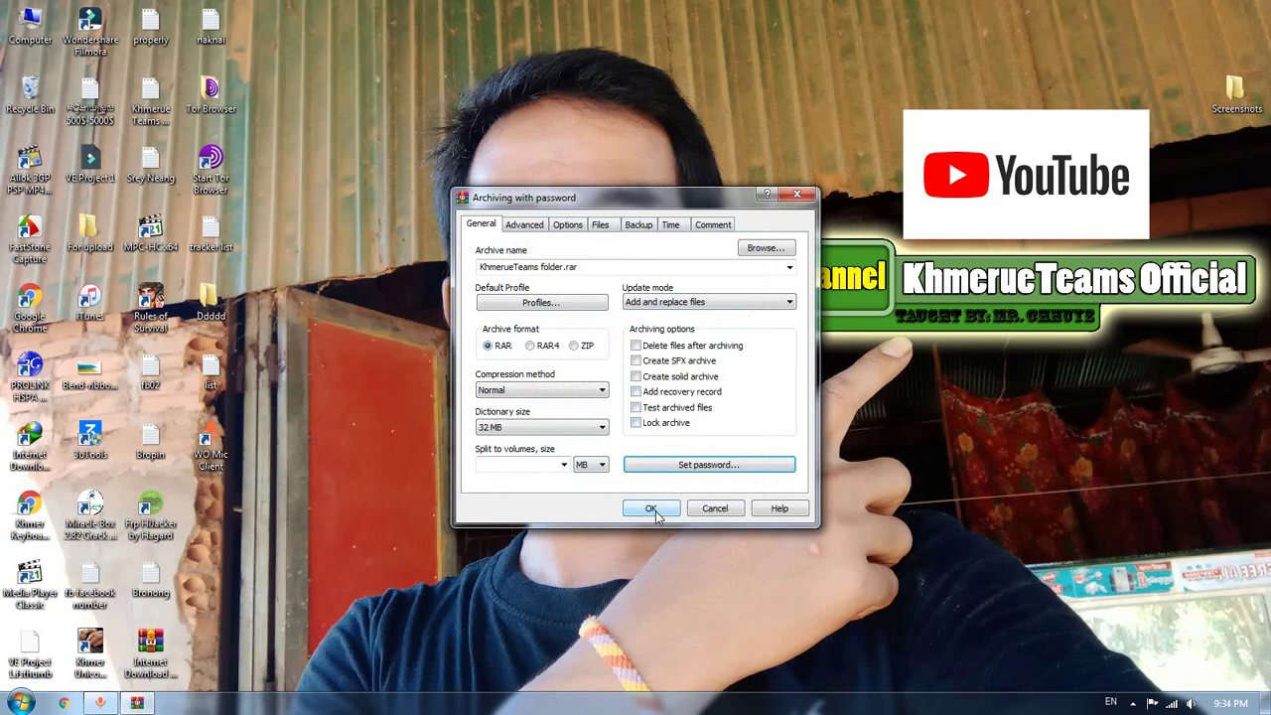
left_click(630, 463)
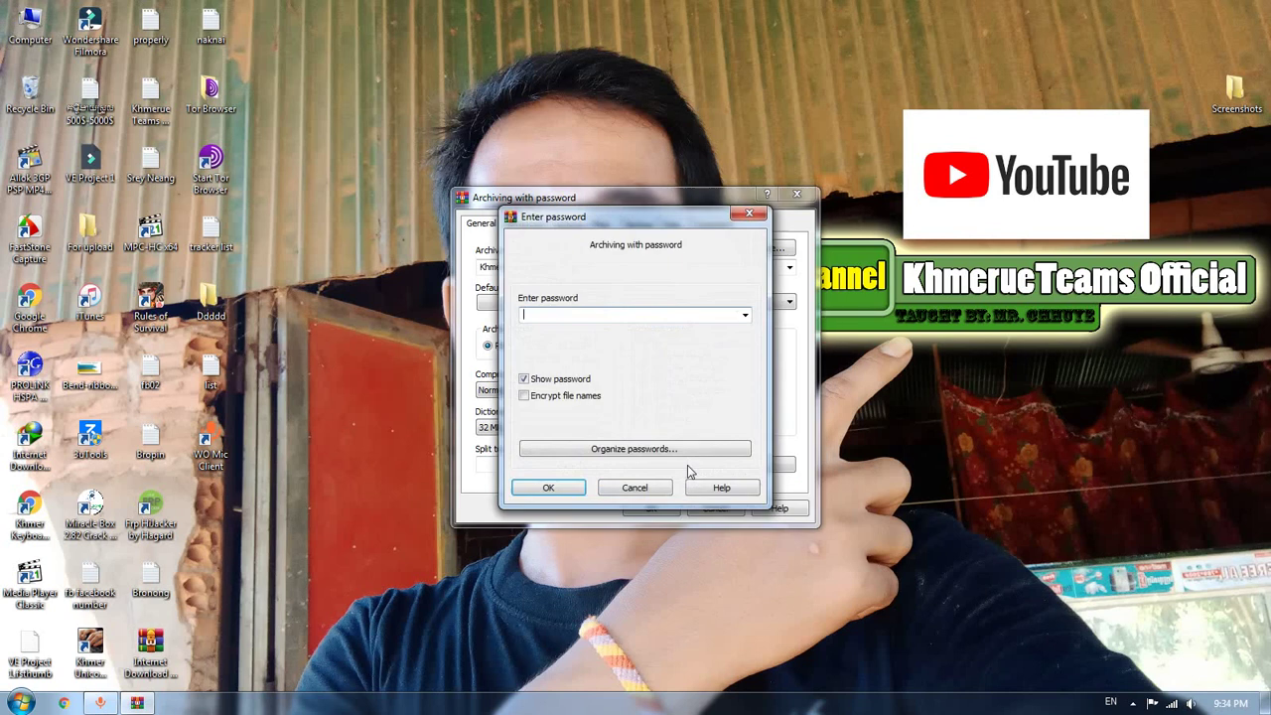
left_click(575, 404)
left_click(628, 313)
type("123")
left_click(571, 492)
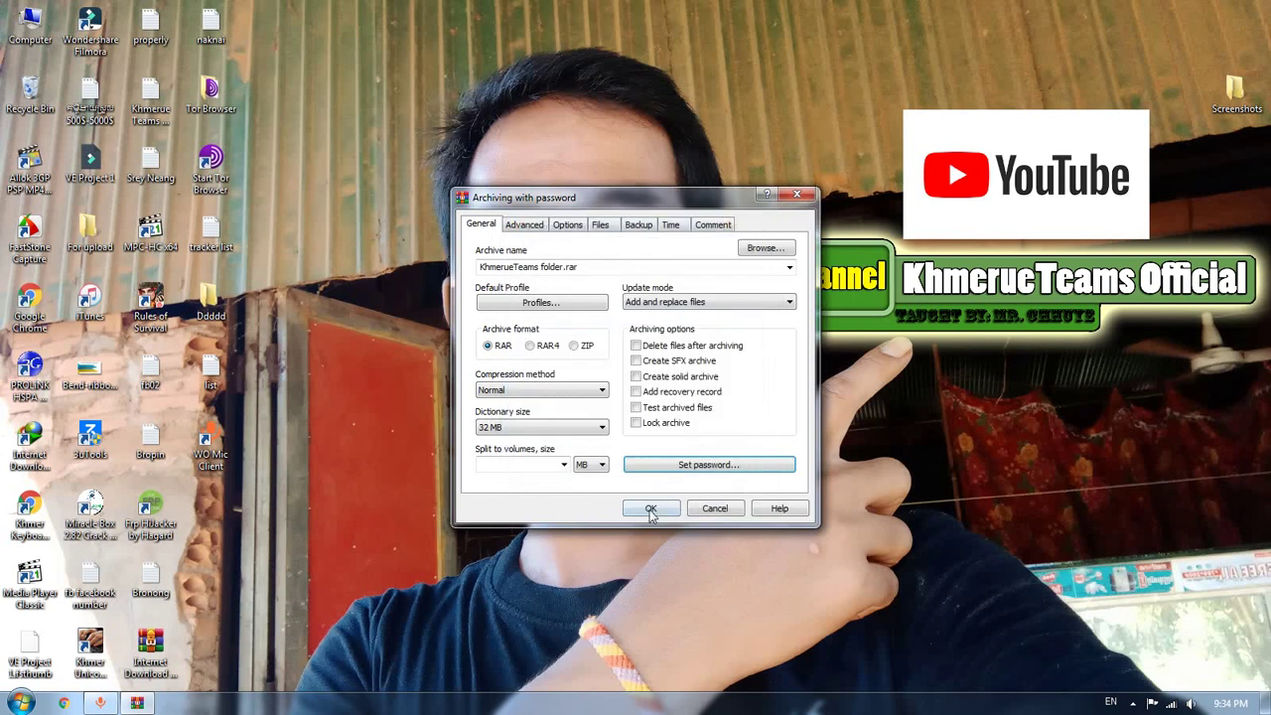
Create KhmerueTeams folder.rar and place it beside the KhmerueTeams folder on the desktop
left_click(651, 508)
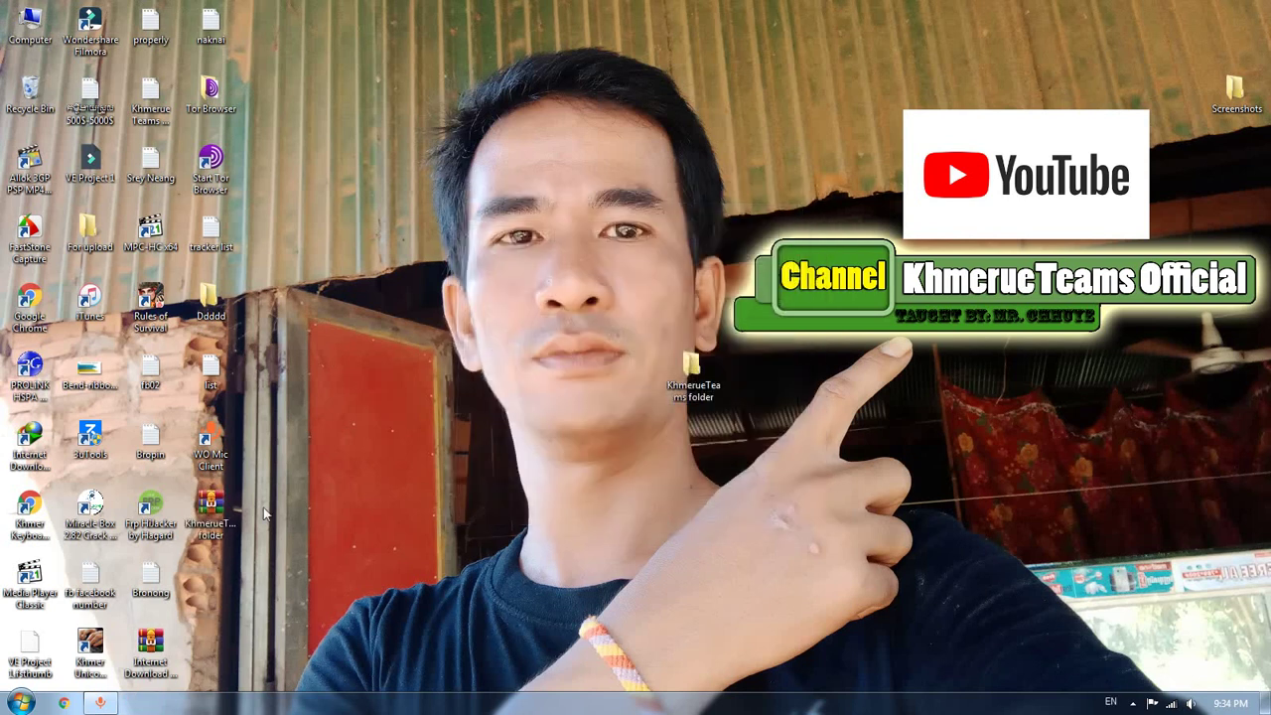
left_click_drag(229, 514, 447, 514)
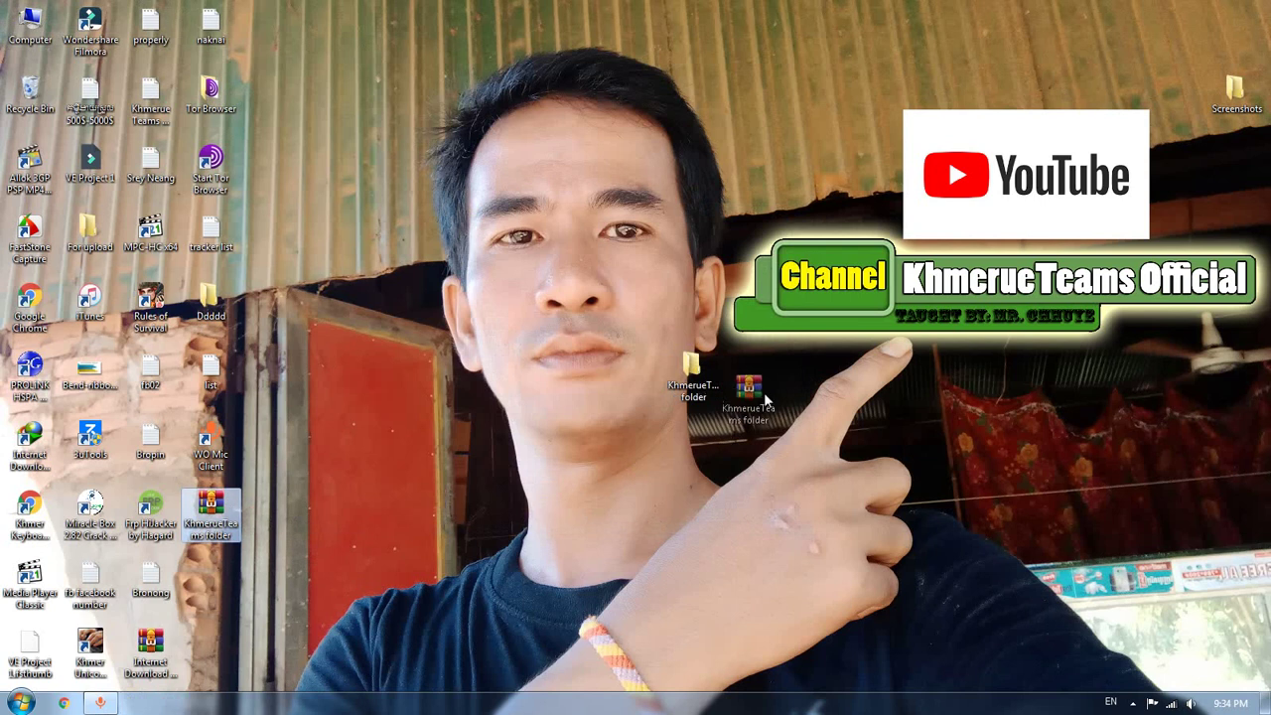
left_click_drag(764, 392, 765, 389)
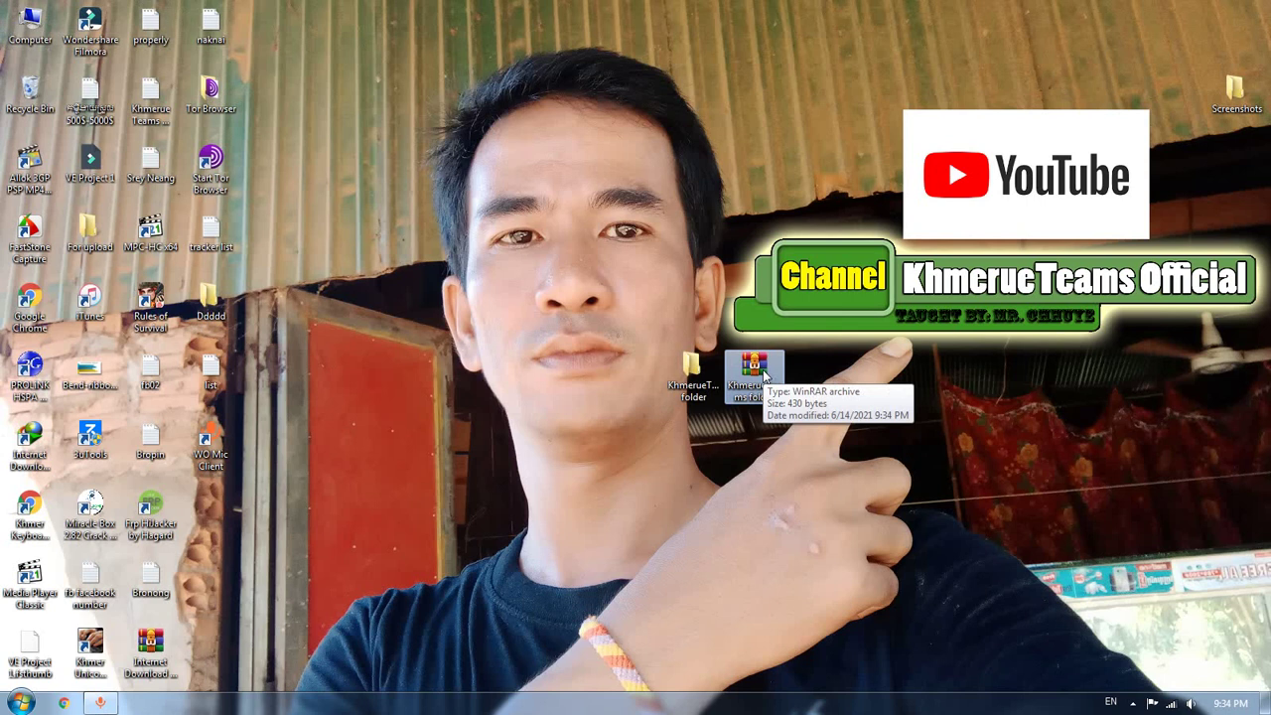
Open KhmerueTeams folder.rar with the master and archive passwords, view the folder, then close it
double_click(764, 373)
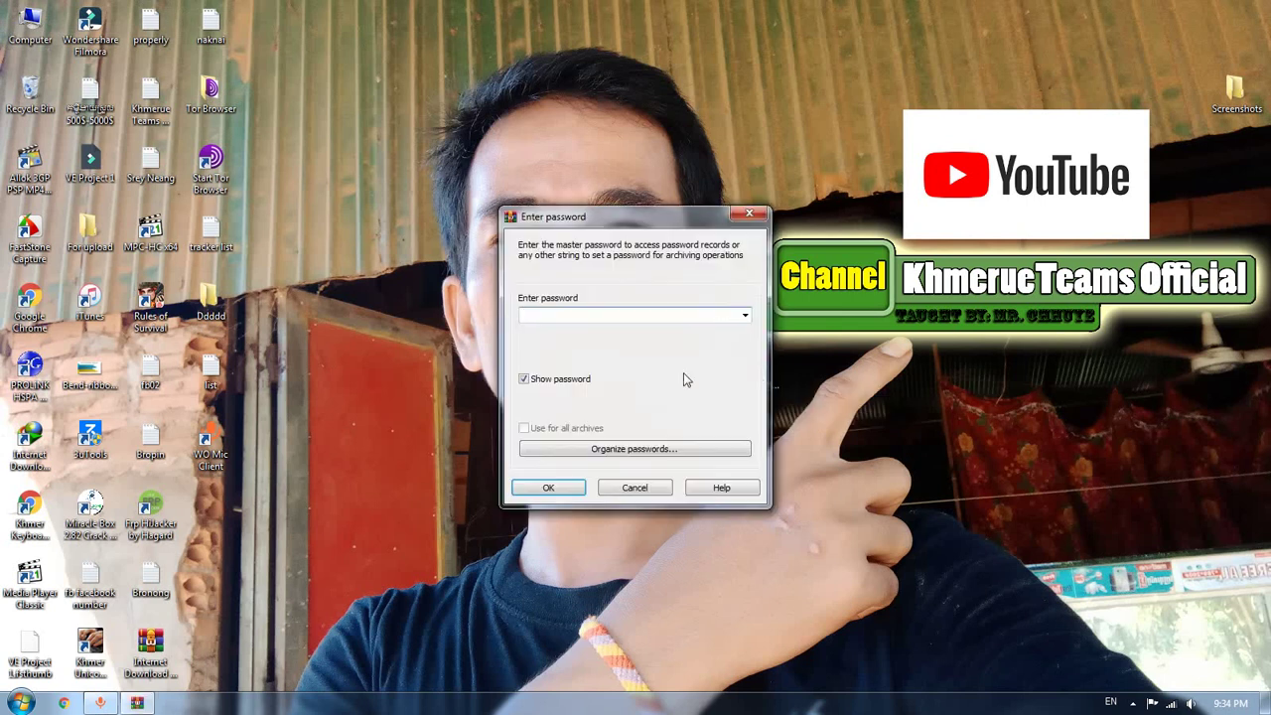
left_click_drag(617, 248, 522, 240)
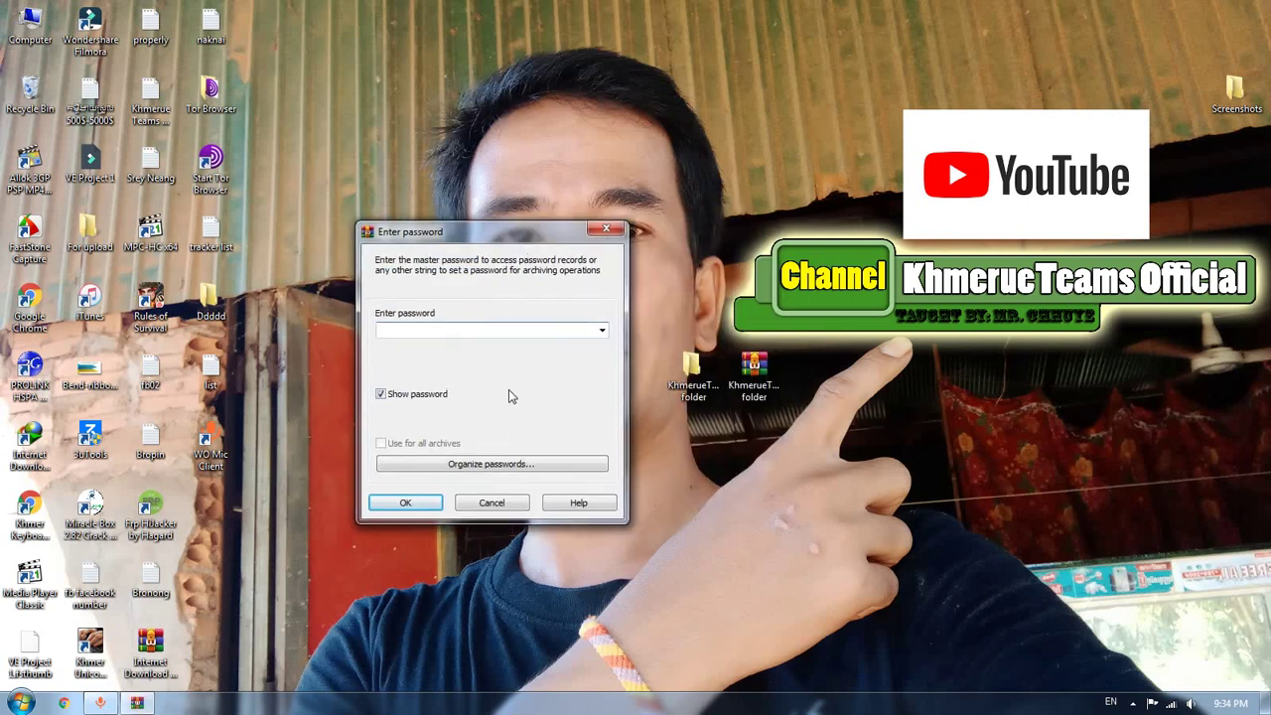
left_click(509, 390)
left_click_drag(539, 235, 492, 245)
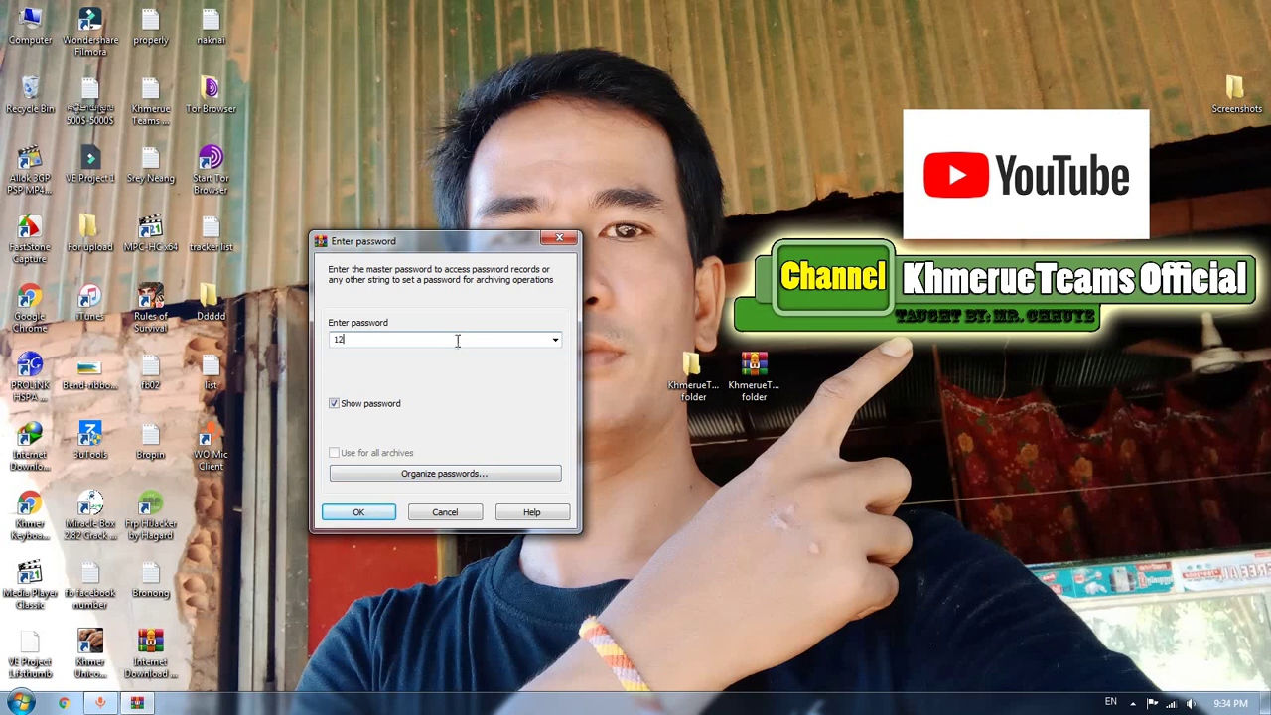
left_click(360, 512)
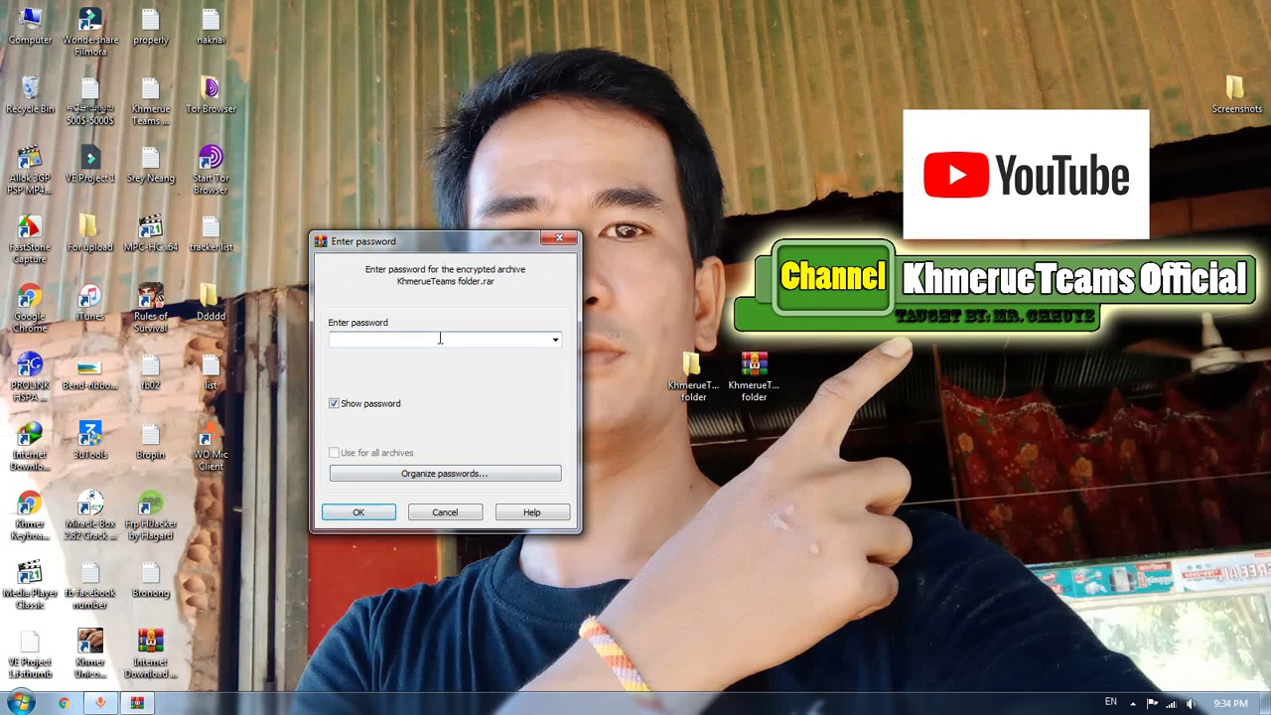
type("123")
left_click(380, 511)
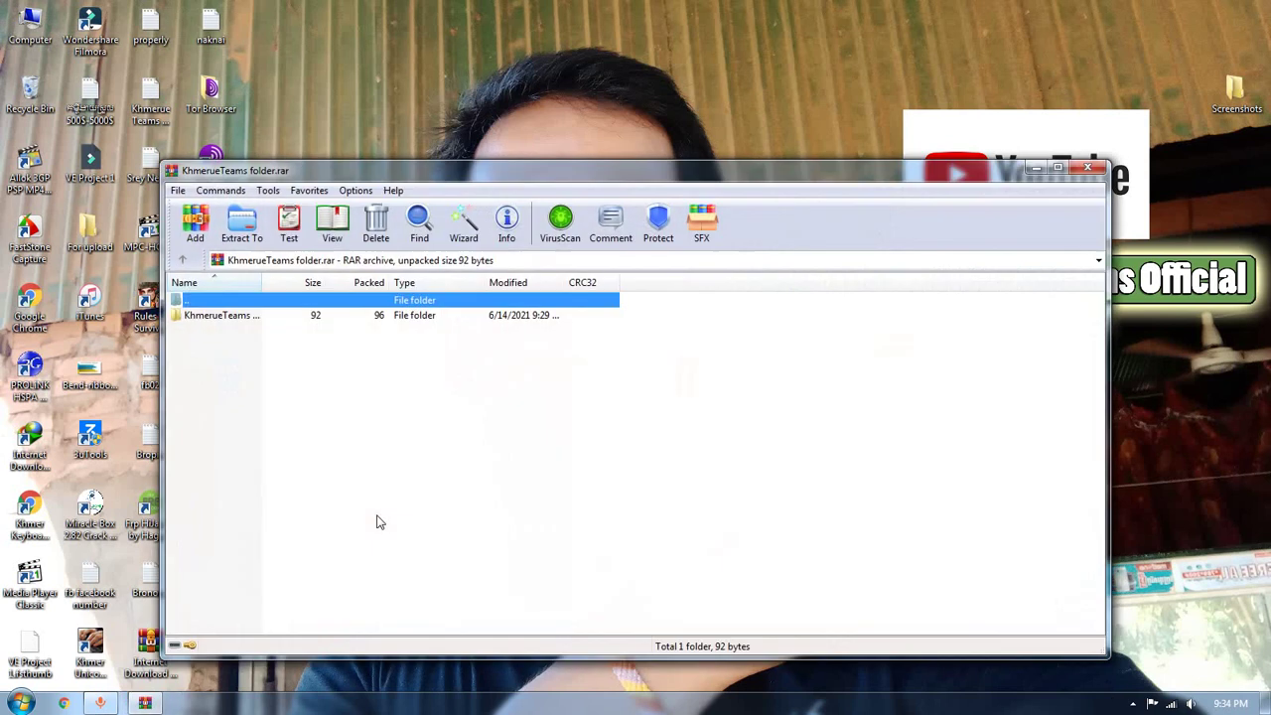
left_click(260, 315)
left_click(458, 449)
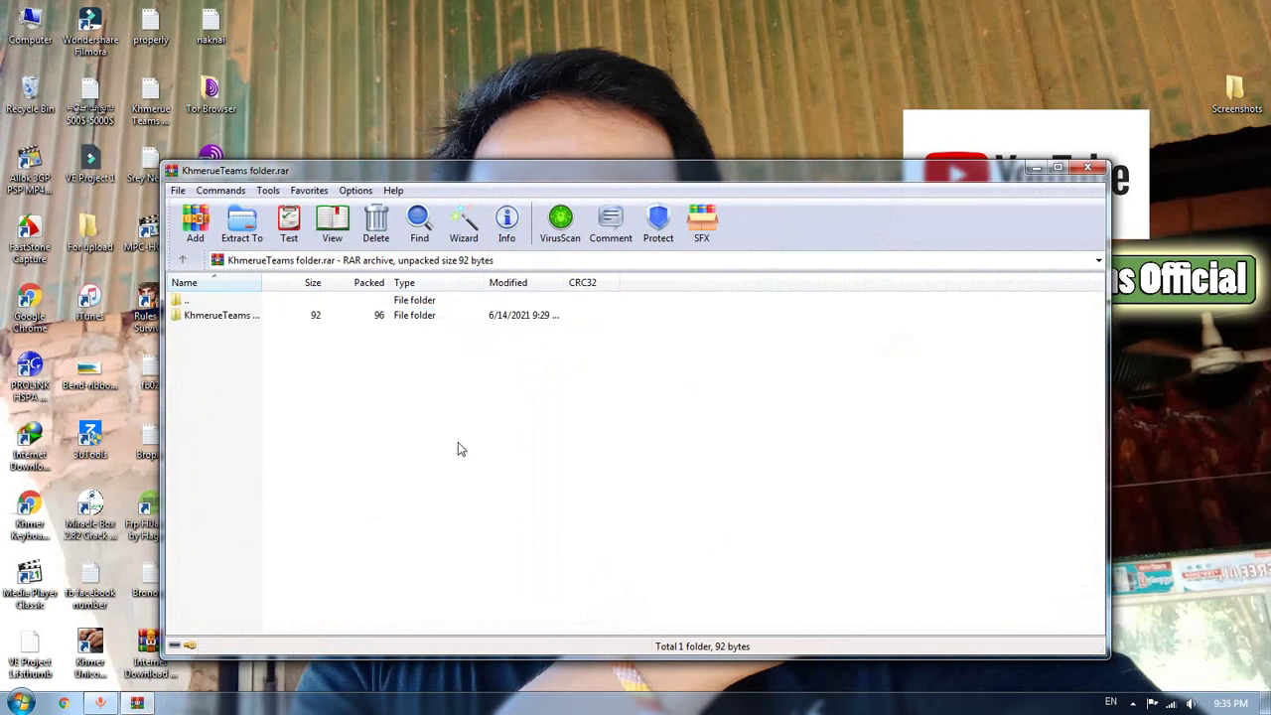
left_click(1088, 168)
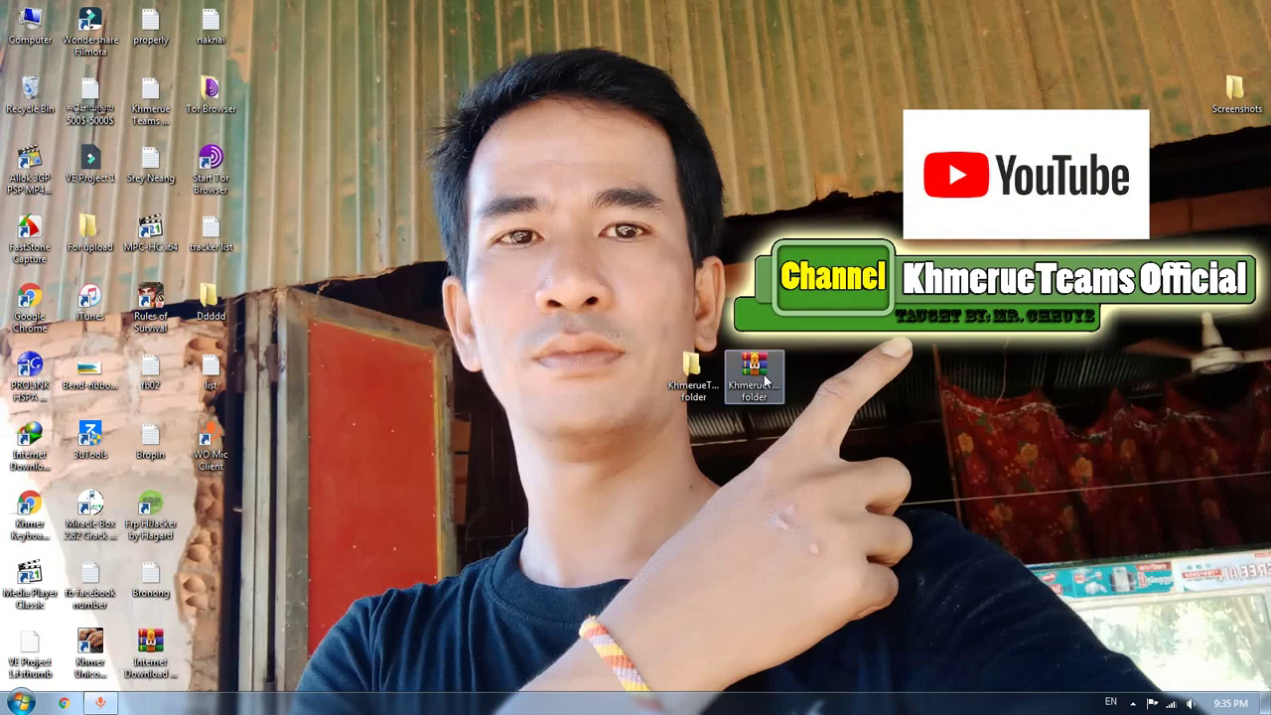
Delete KhmerueTeams folder.rar to the Recycle Bin
right_click(765, 380)
left_click(794, 644)
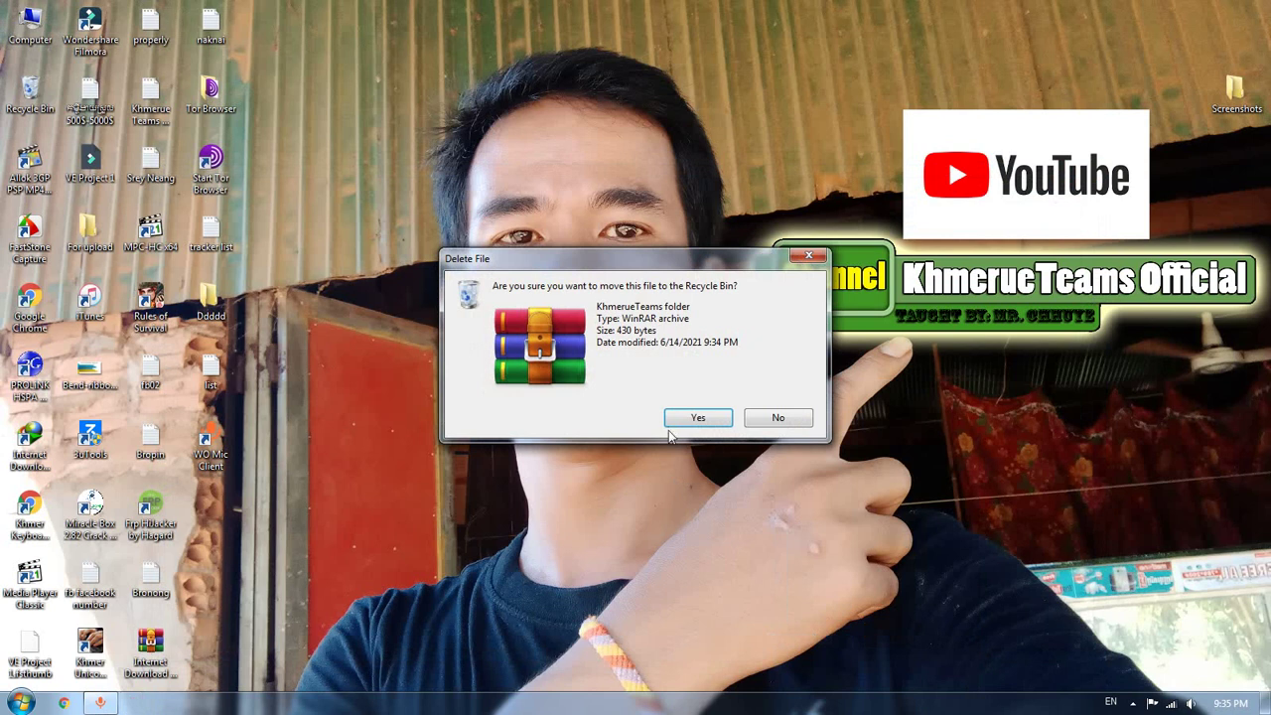
left_click(680, 416)
Start a password-protected archive of the KhmerueTeams folder and open the stored password records
right_click(697, 367)
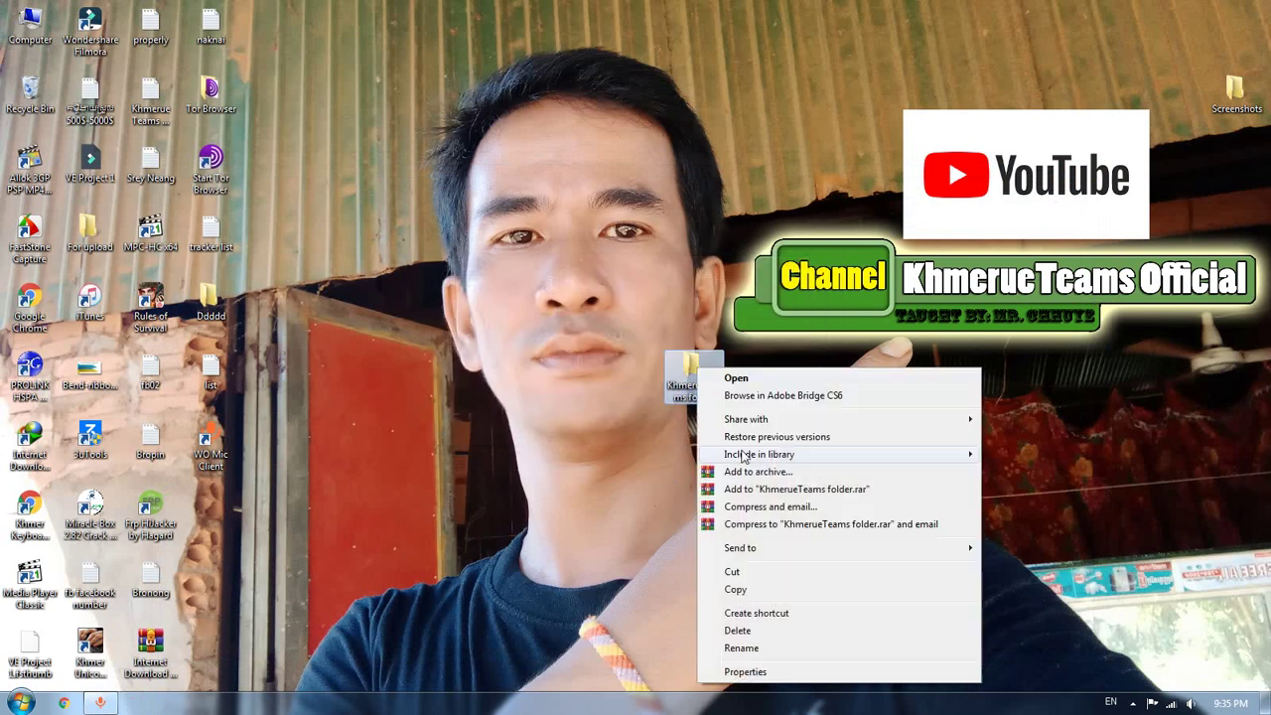
left_click(746, 472)
left_click(722, 462)
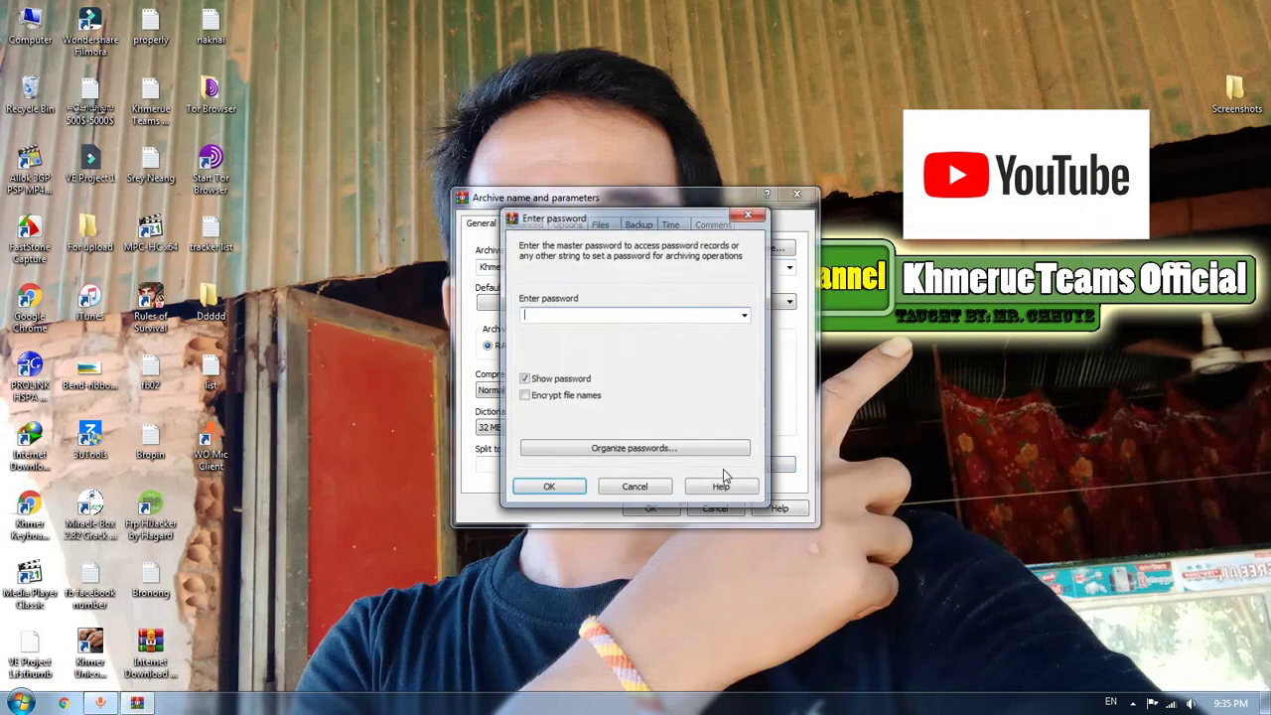
left_click(657, 448)
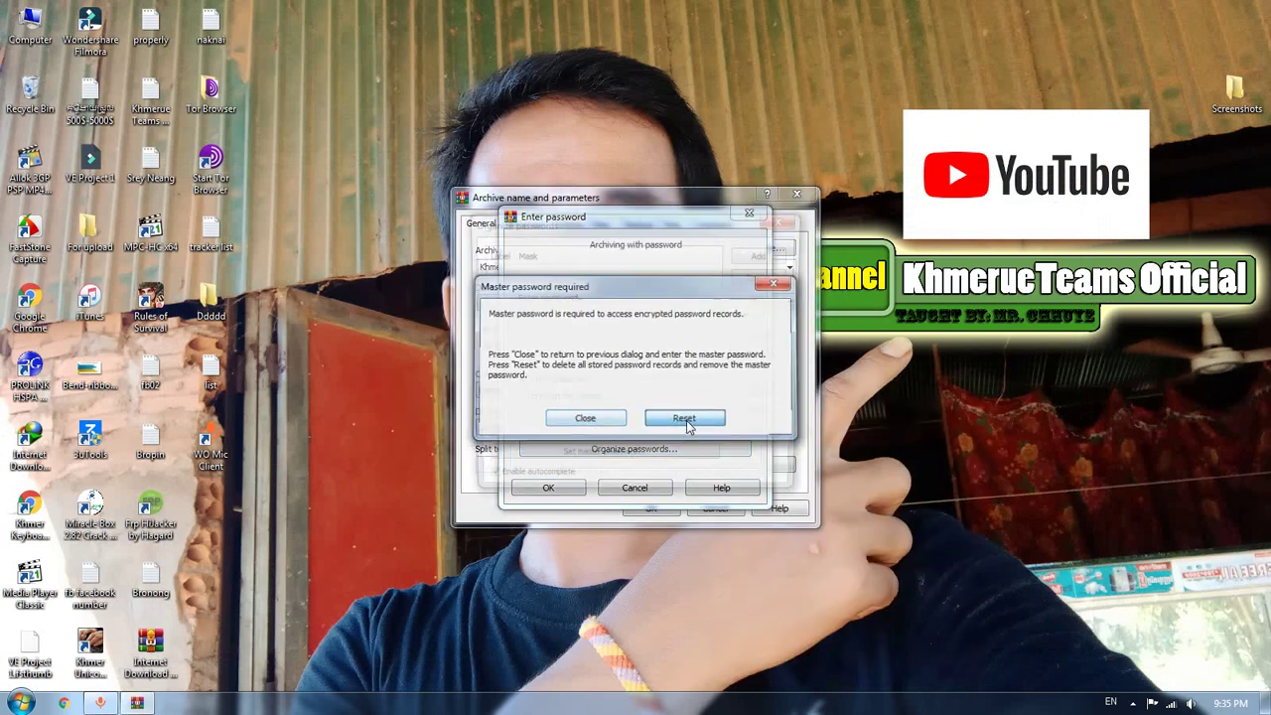
Reset the forgotten master password, set a new one, and close the password dialogs
left_click(685, 418)
left_click(638, 462)
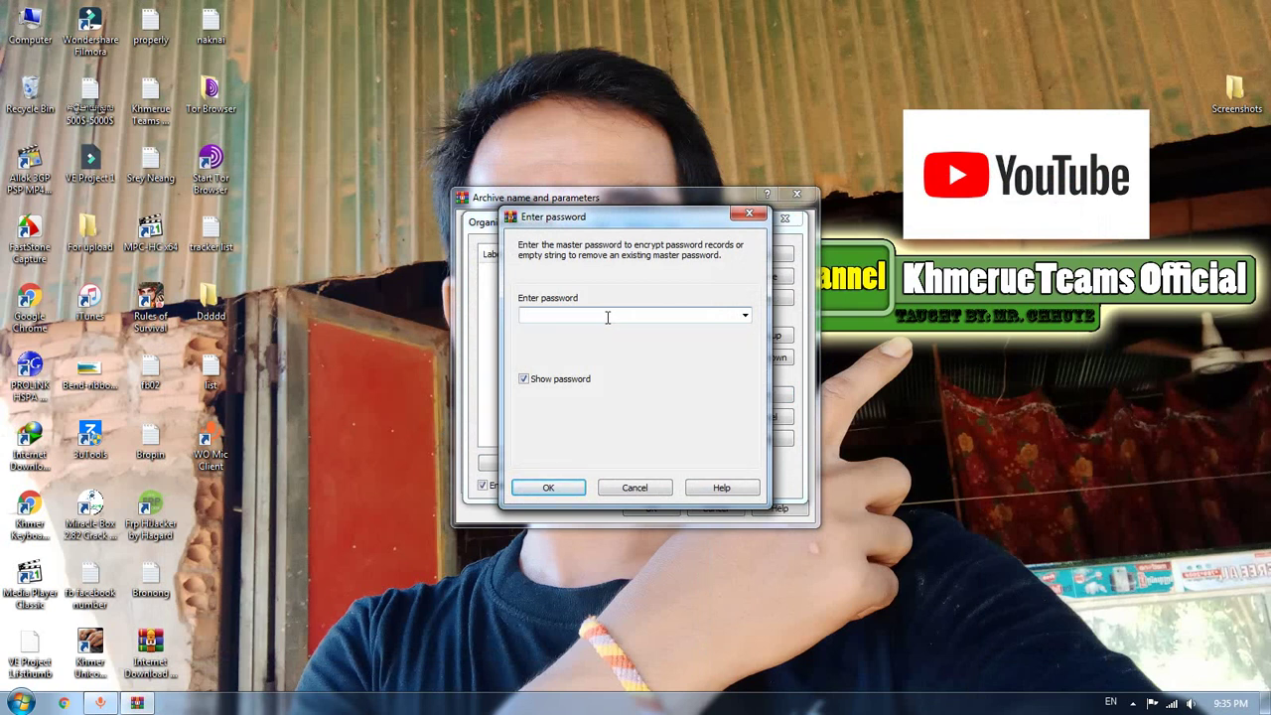
type("123")
left_click(558, 487)
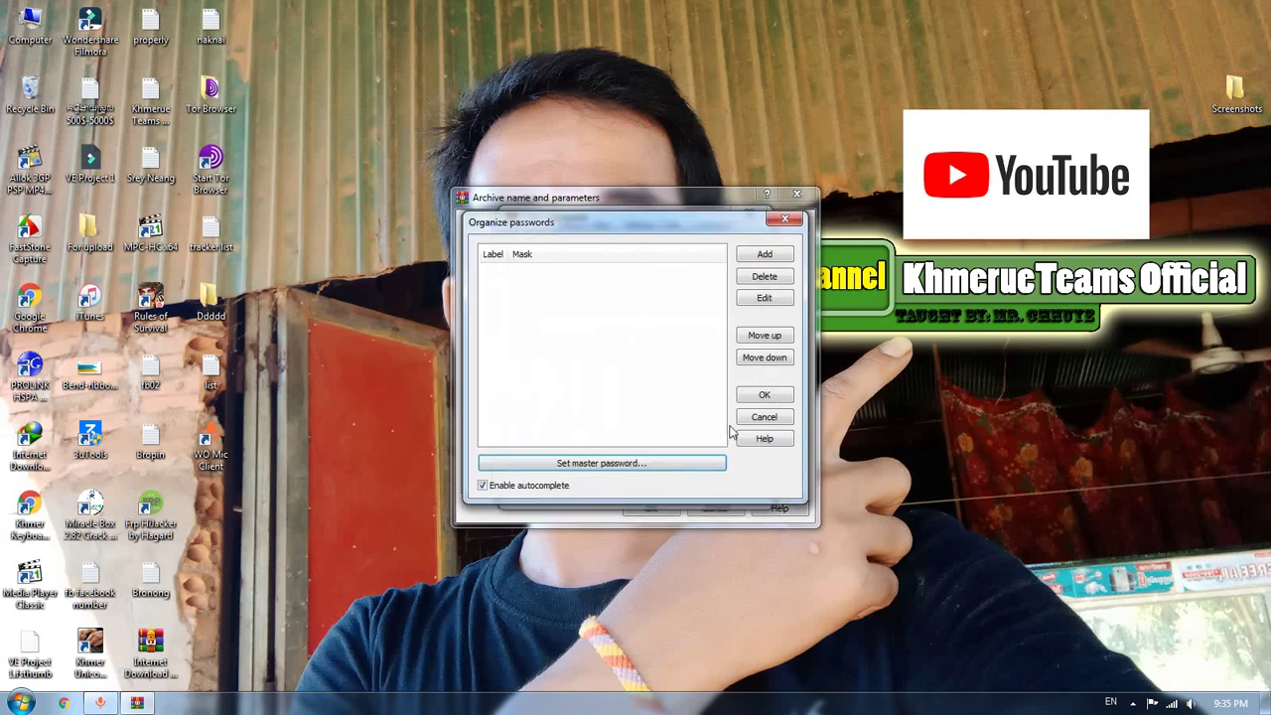
left_click(763, 415)
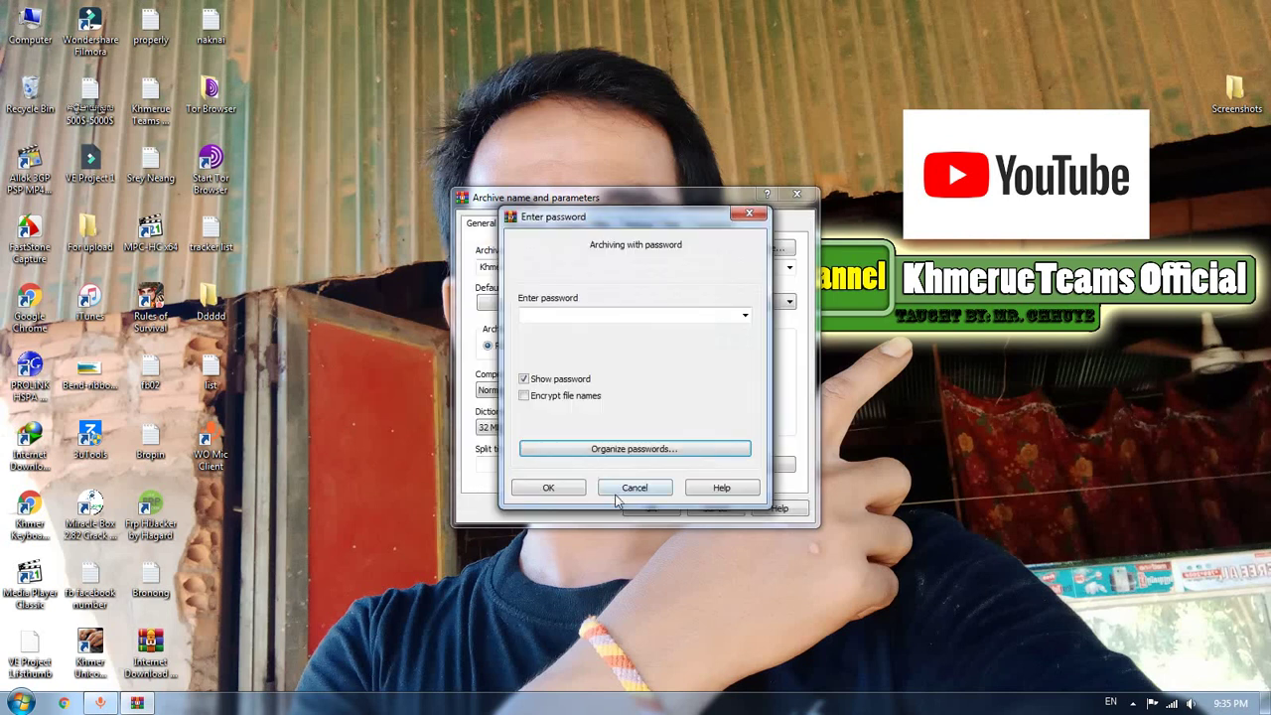
left_click(549, 488)
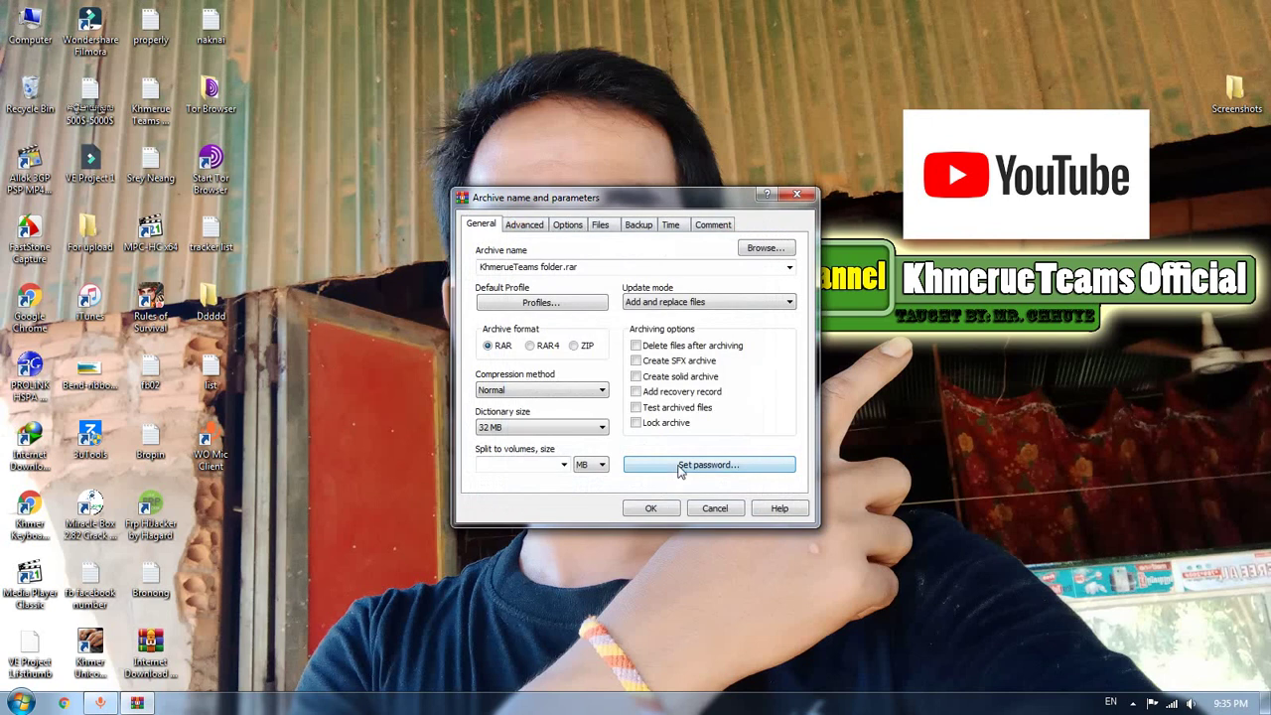
Create KhmerueTeams folder.rar, open it, and widen the Name column
left_click(650, 508)
left_click_drag(210, 511, 685, 449)
double_click(686, 448)
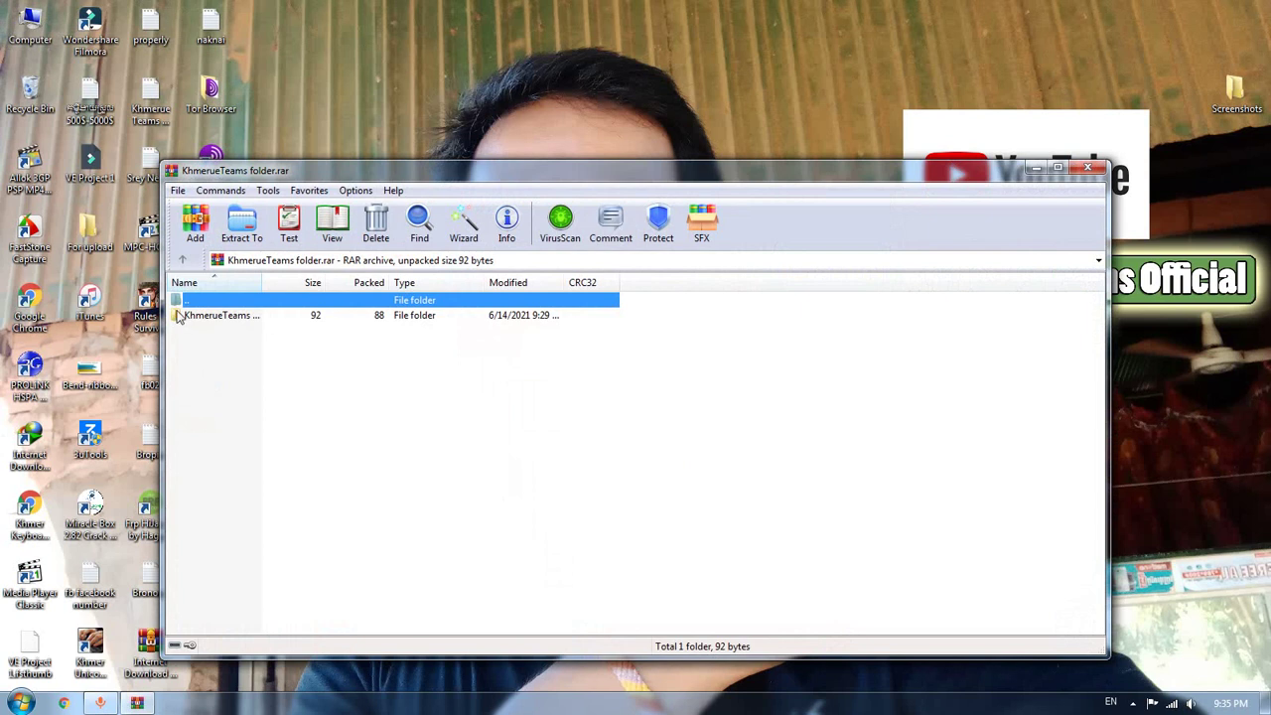
left_click(251, 318)
left_click(379, 378)
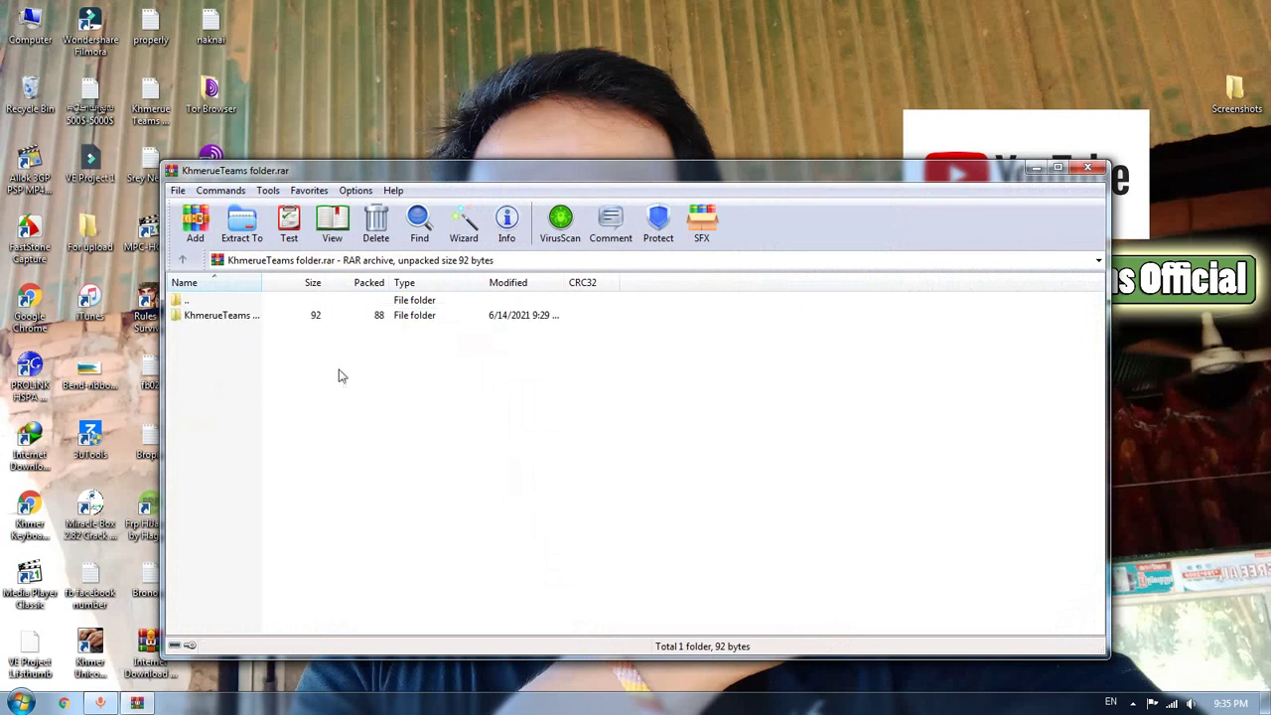
left_click_drag(261, 284, 357, 302)
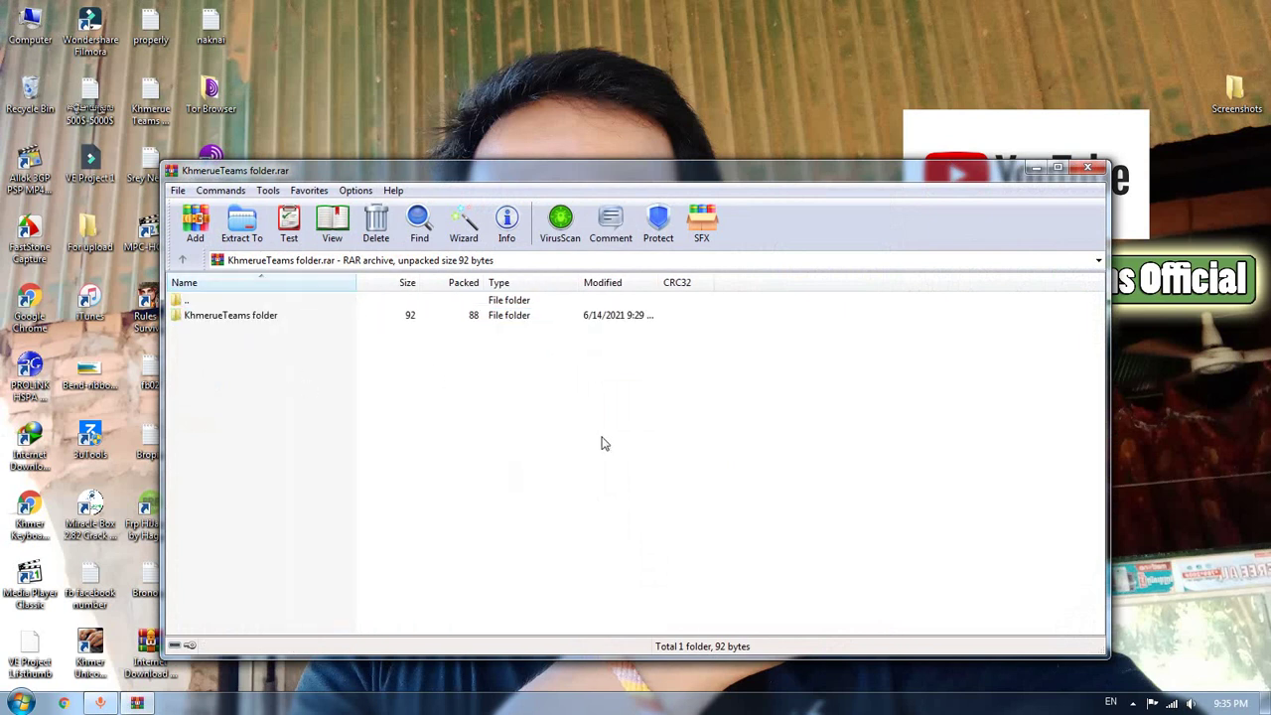
Open the KhmerueTeams folder inside the archive and view brodong.txt in Notepad
left_click(230, 317)
left_click(536, 400)
double_click(246, 316)
left_click(219, 322)
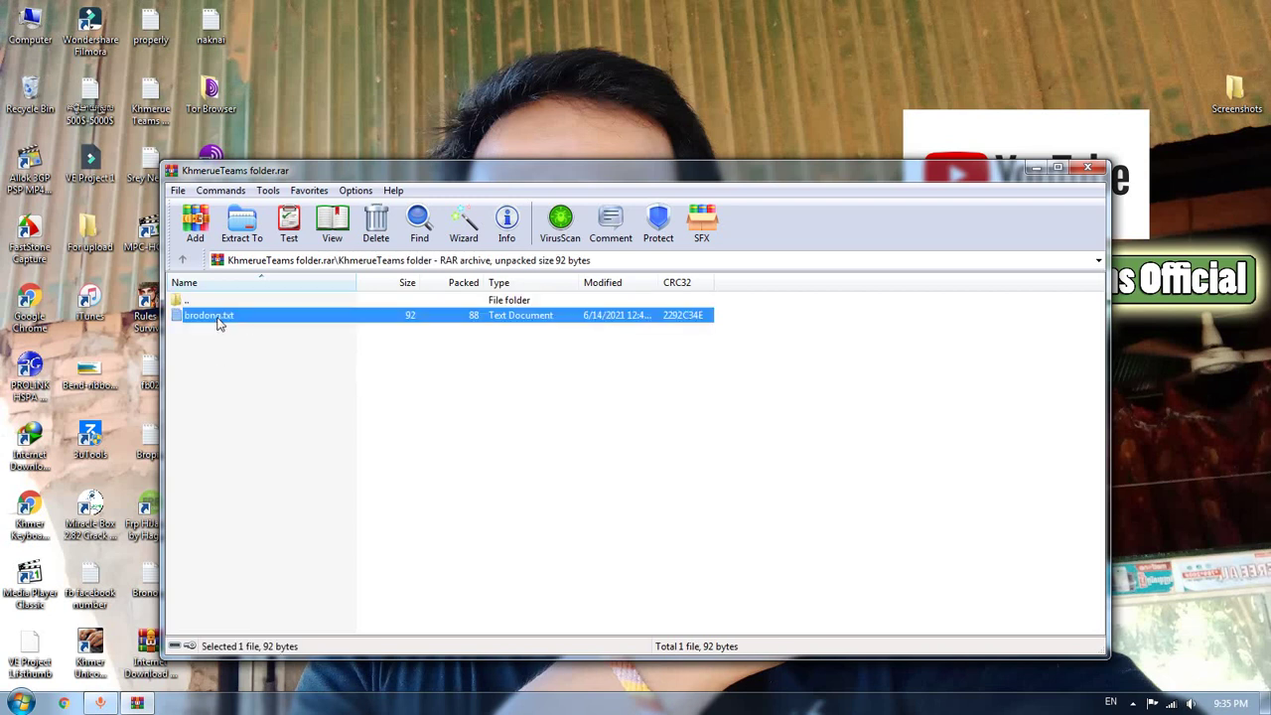
double_click(219, 322)
left_click(1025, 167)
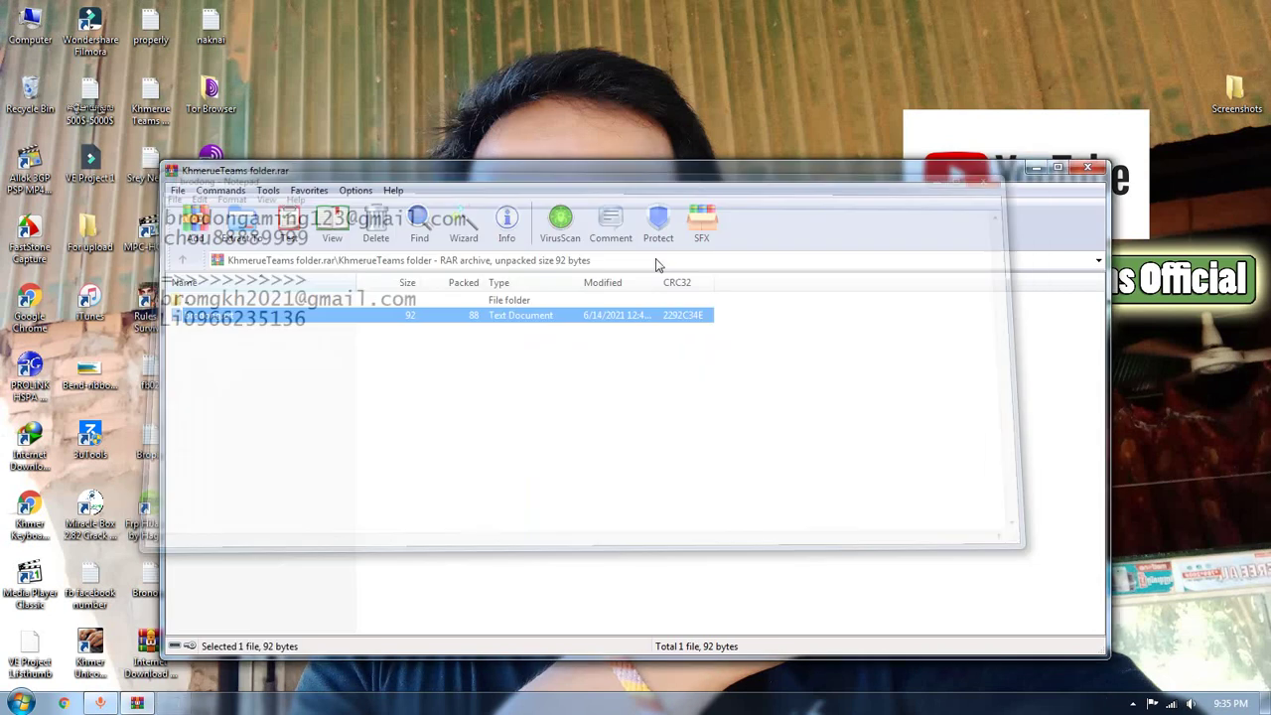
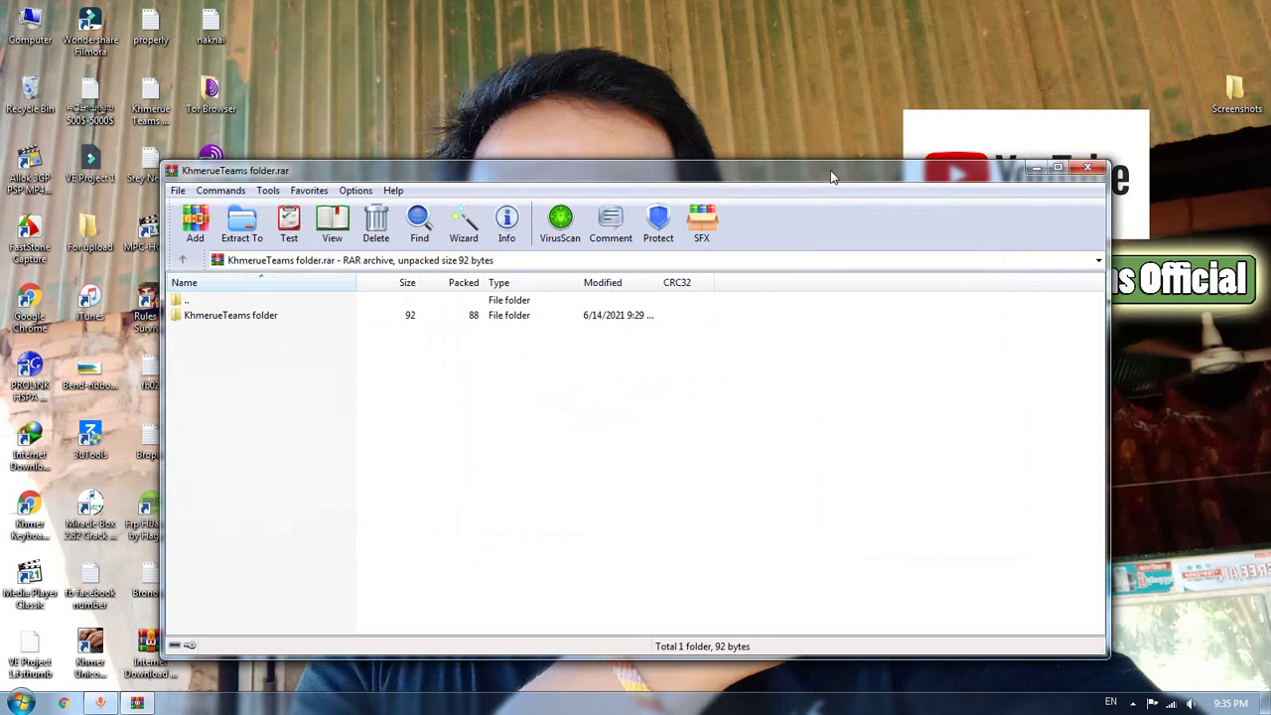
Close the old KhmerueTeams archive and confirm the desktop KhmerueTeams folder contains only brodong
left_click_drag(831, 177, 790, 160)
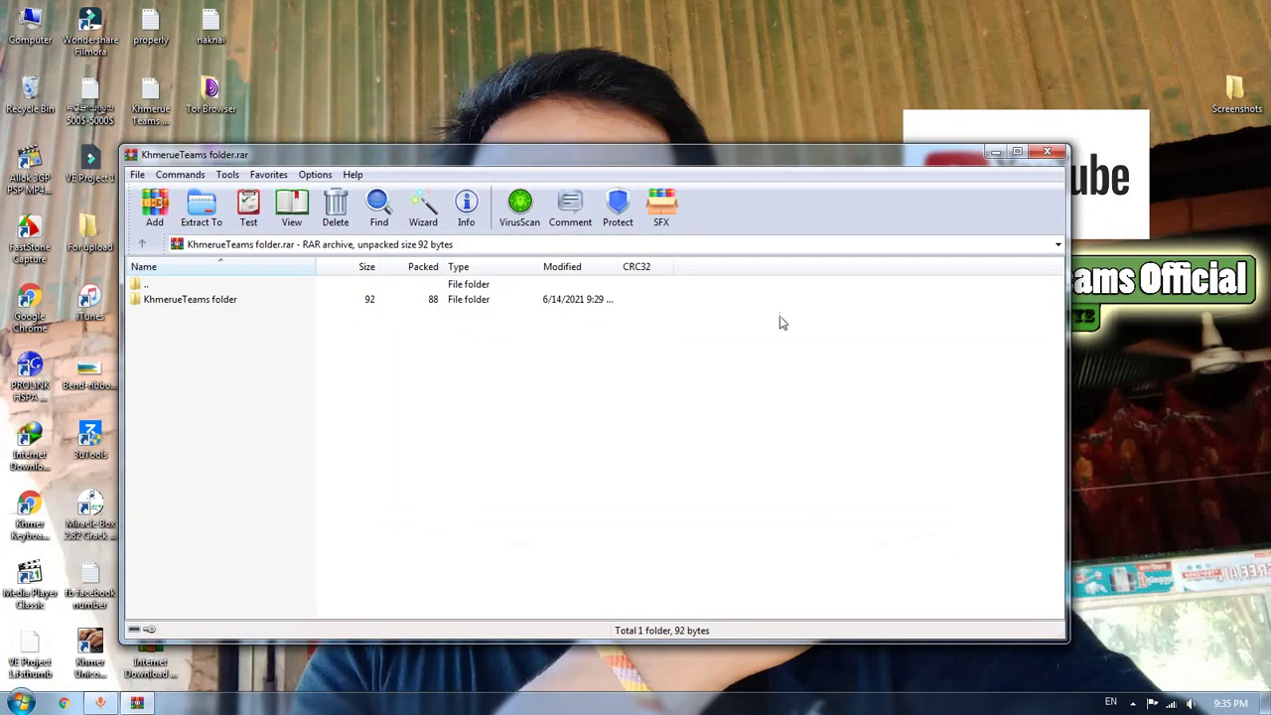
left_click(1046, 151)
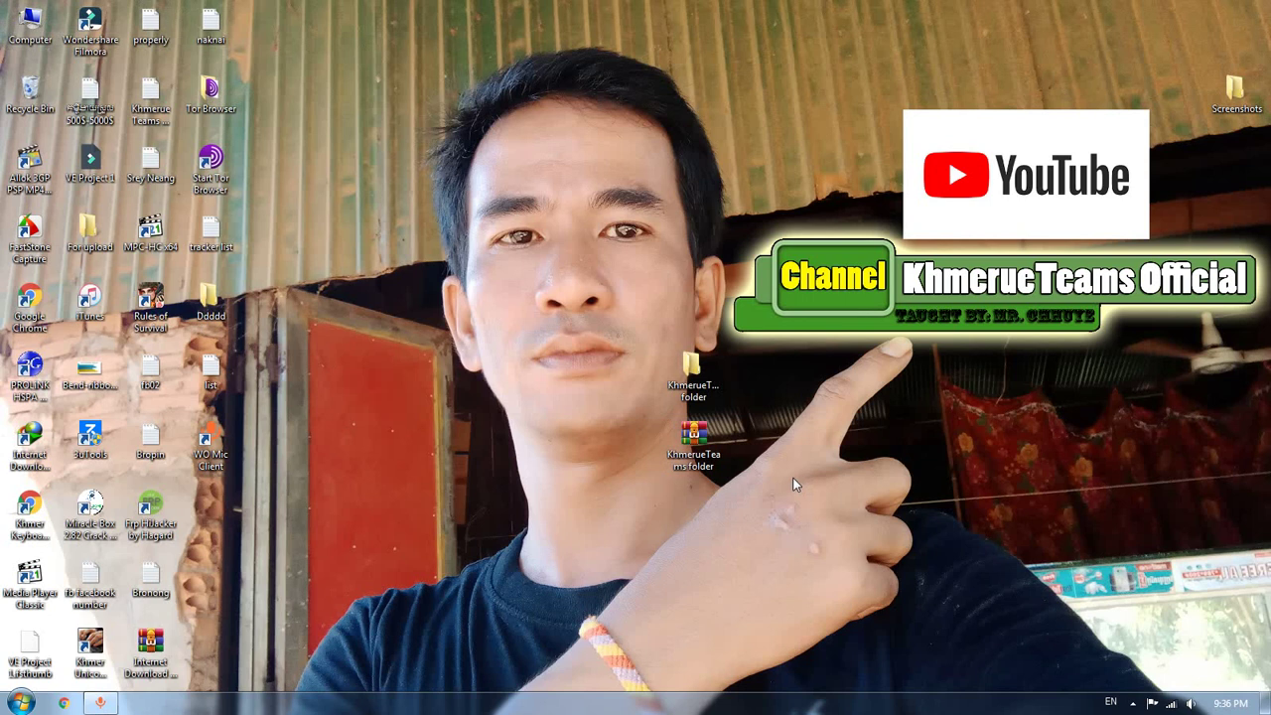
double_click(688, 365)
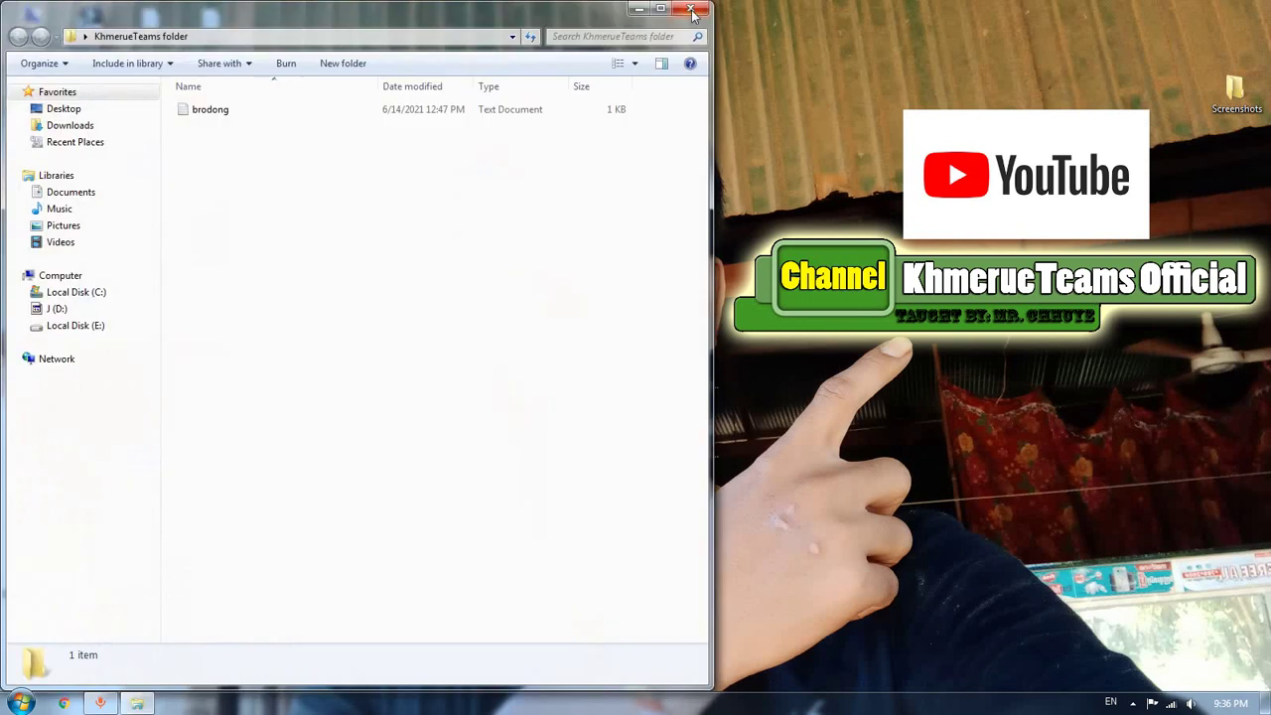
left_click(692, 10)
Add the KhmerueTeams folder to a new RAR archive with a password and Lock archive ticked
right_click(698, 375)
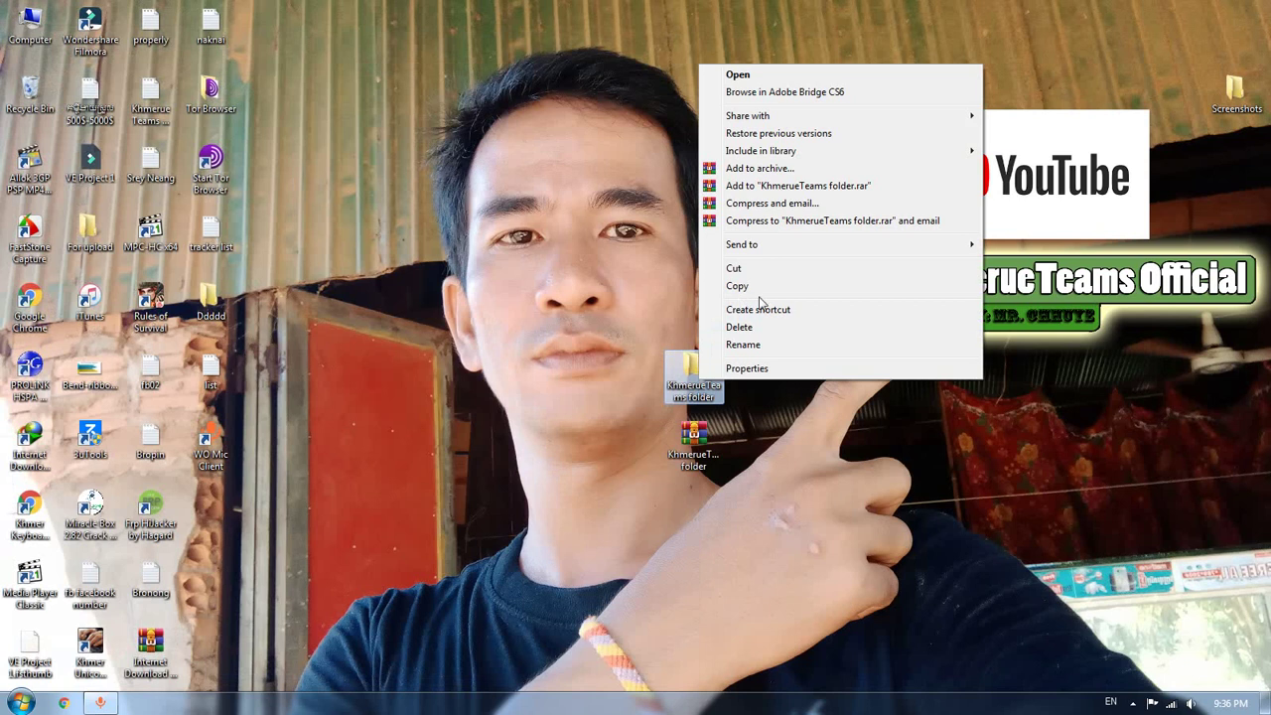
left_click(756, 168)
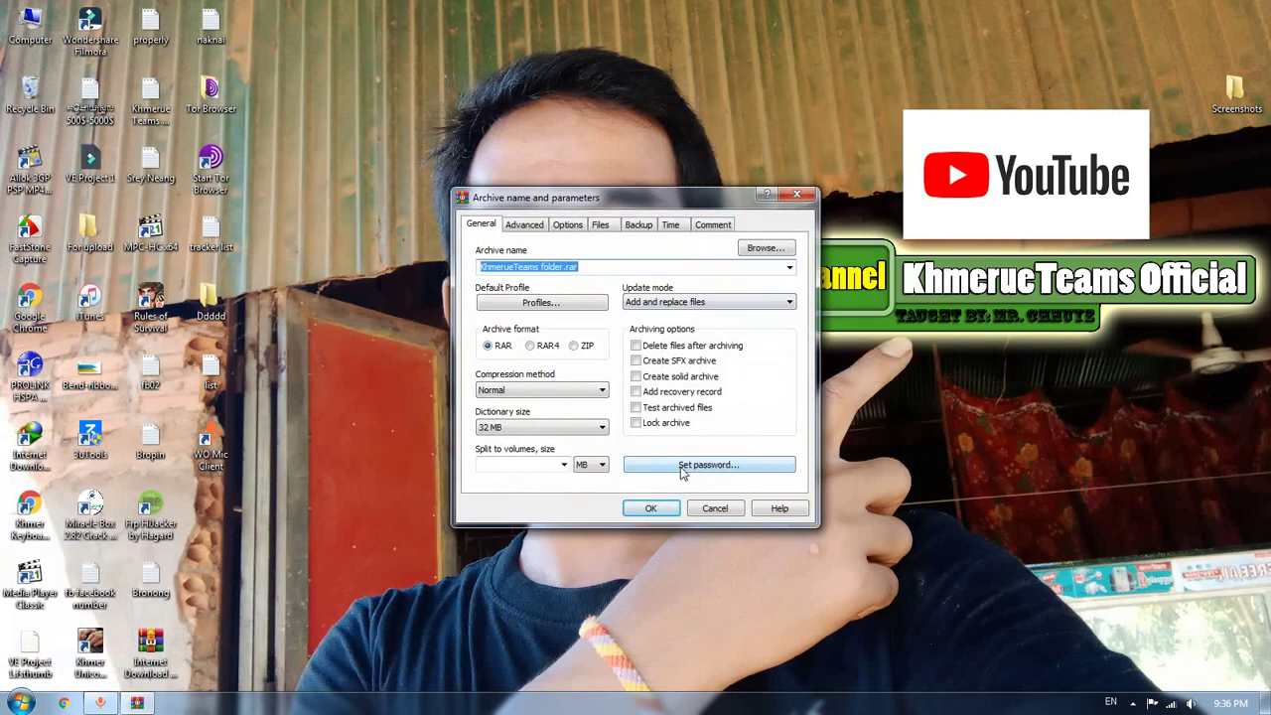
left_click(681, 466)
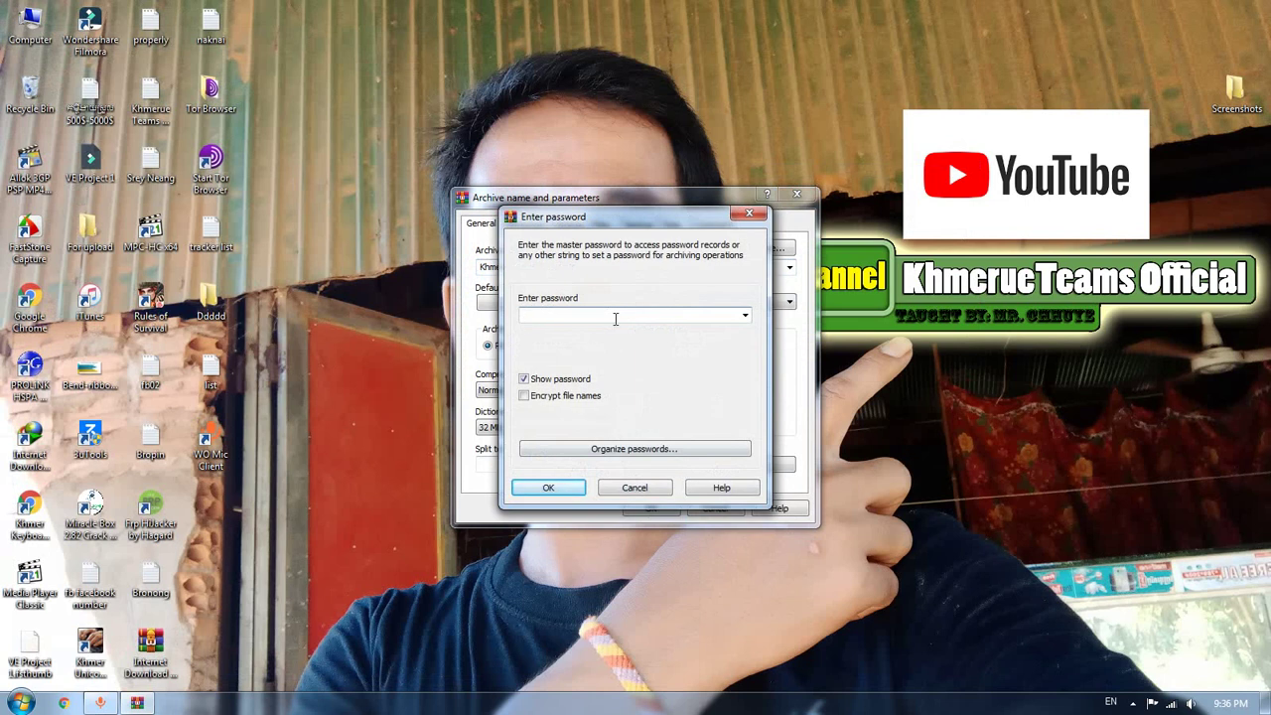
type("123")
left_click(542, 486)
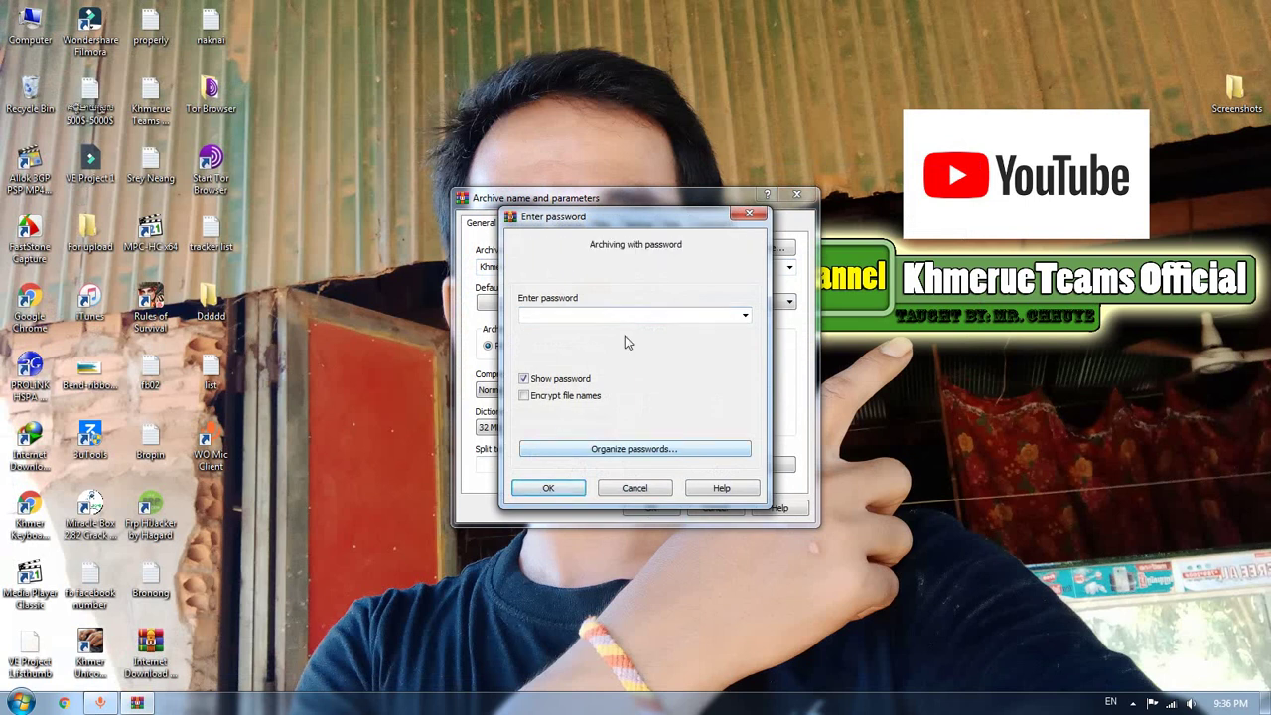
type("123")
left_click(548, 486)
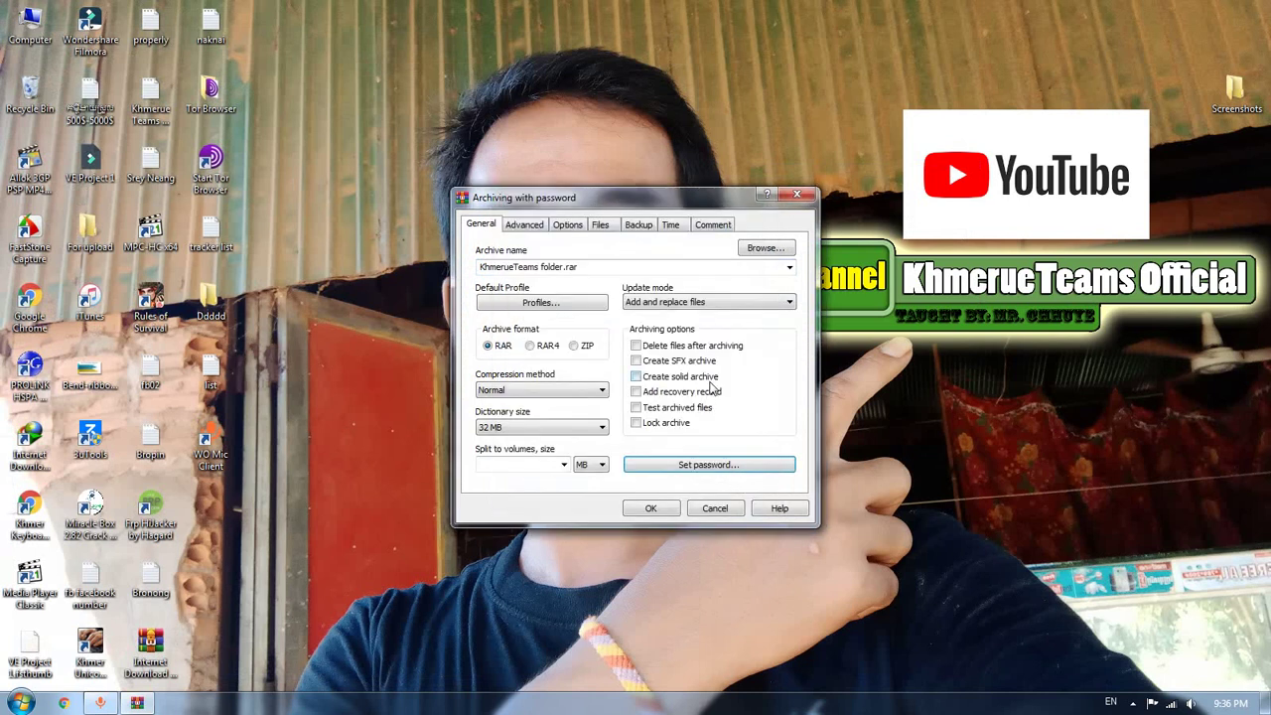
left_click(636, 423)
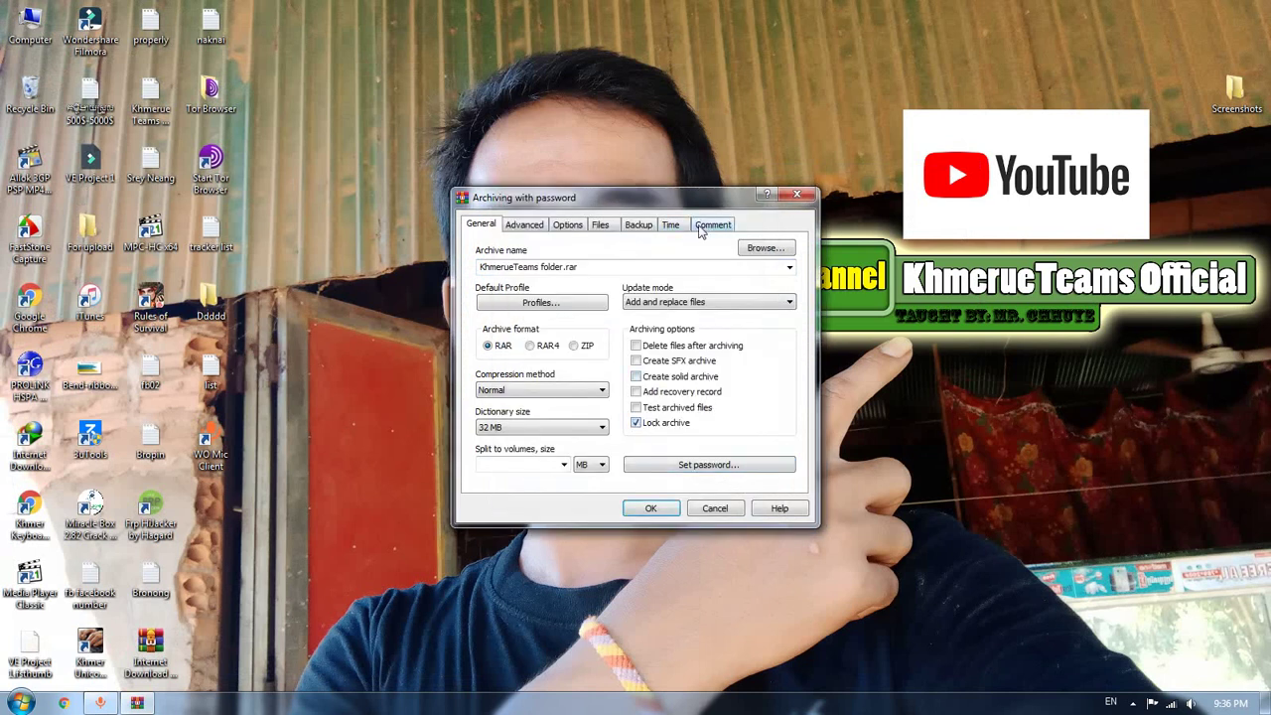
Delete the old KhmerueTeams folder.rar from the desktop, then create the new locked archive
left_click_drag(596, 197, 313, 192)
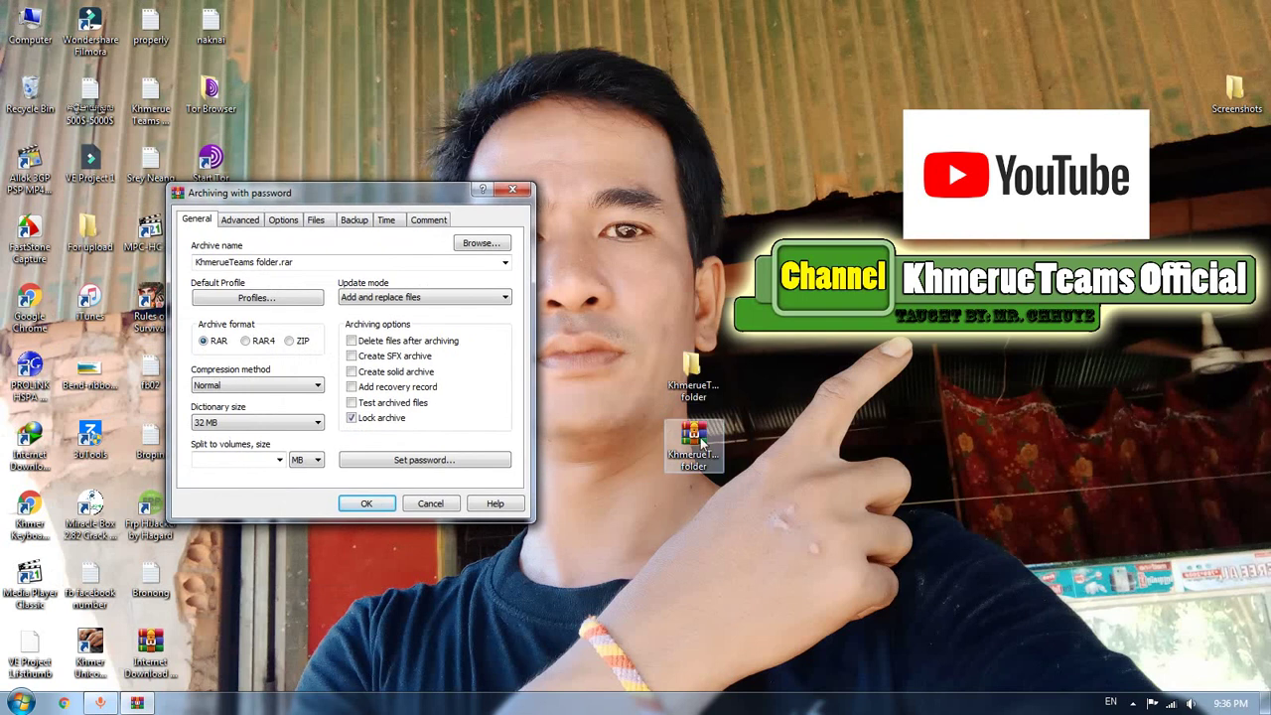
right_click(699, 444)
left_click(764, 386)
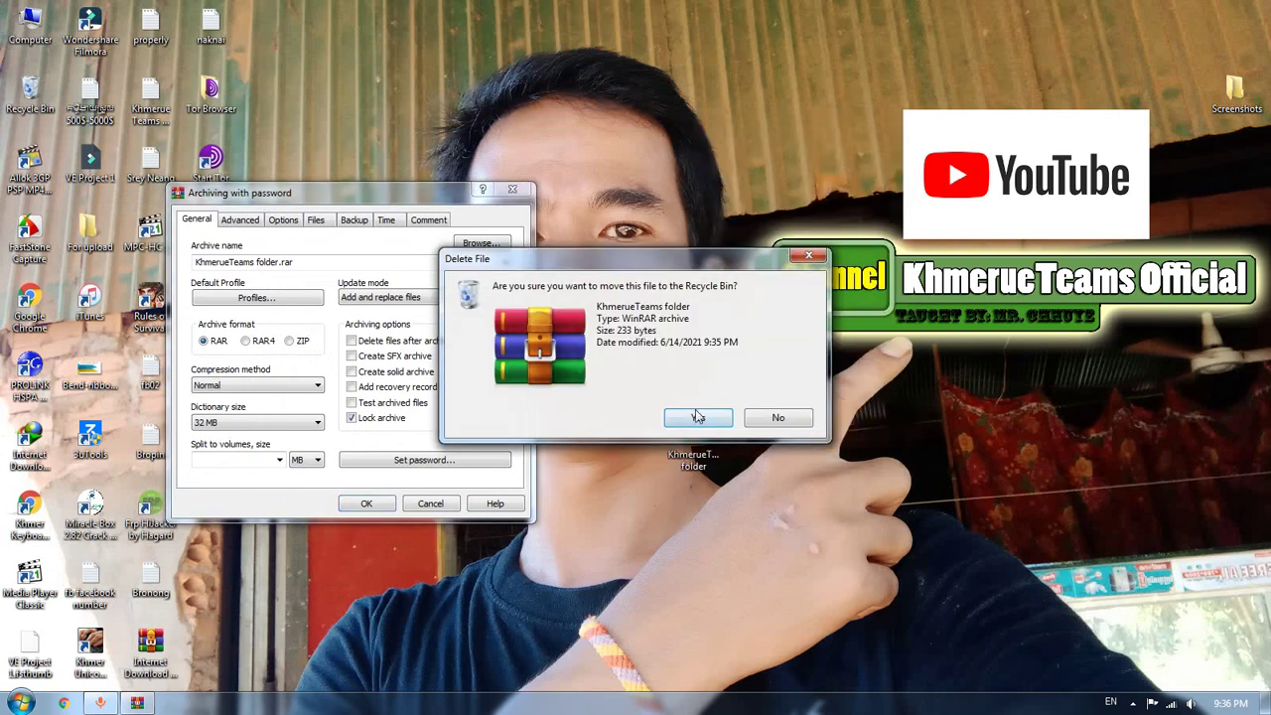
left_click(698, 417)
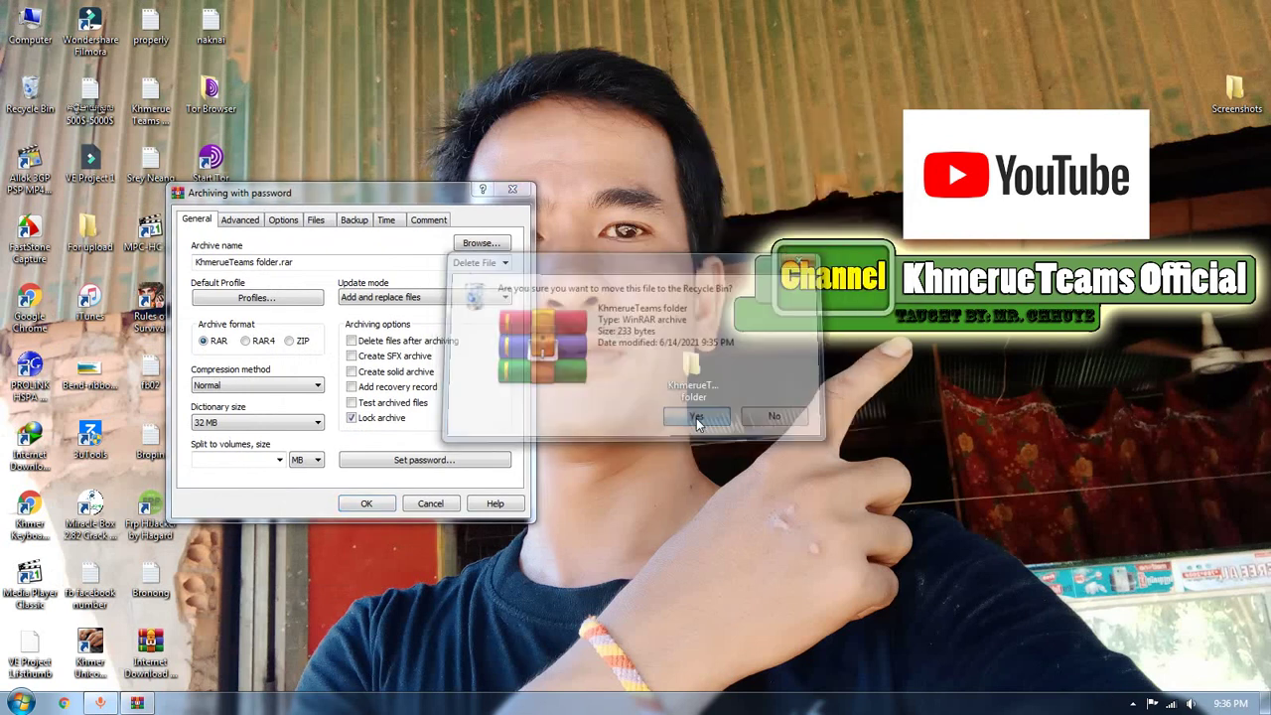
left_click(367, 503)
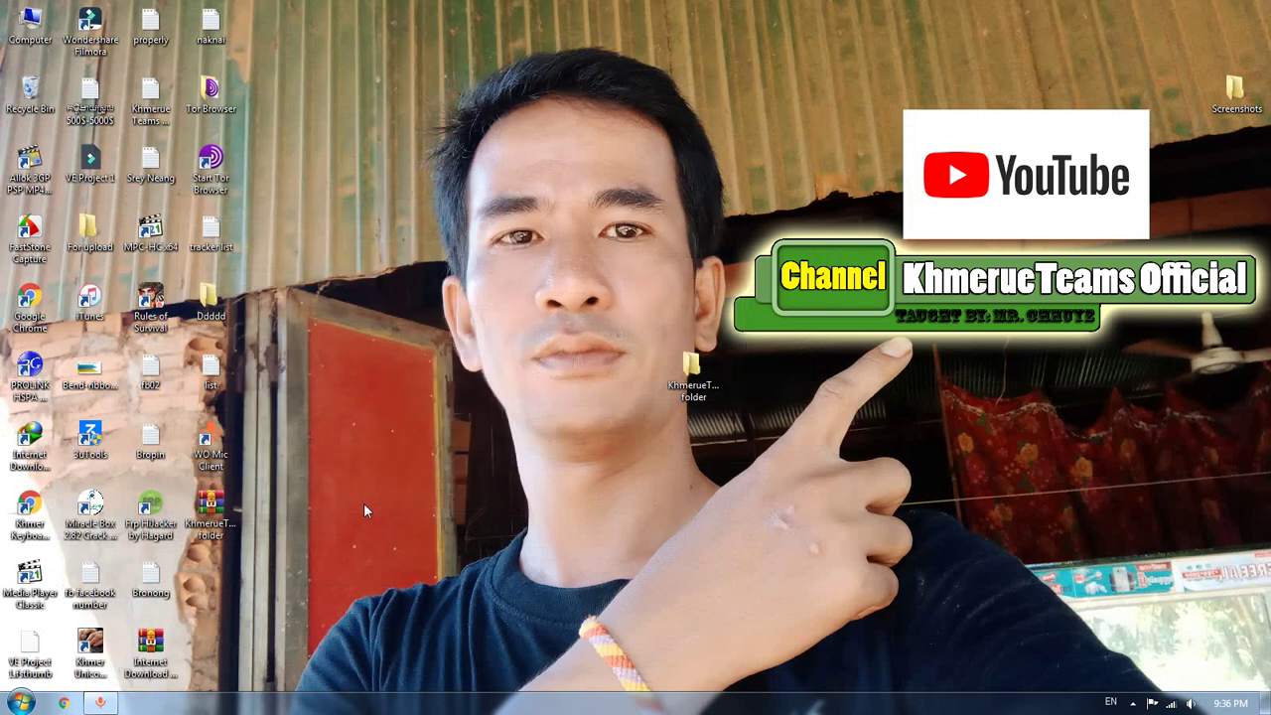
Open the new archive beside the folder and check that its KhmerueTeams folder holds brodong.txt
left_click_drag(221, 507, 760, 378)
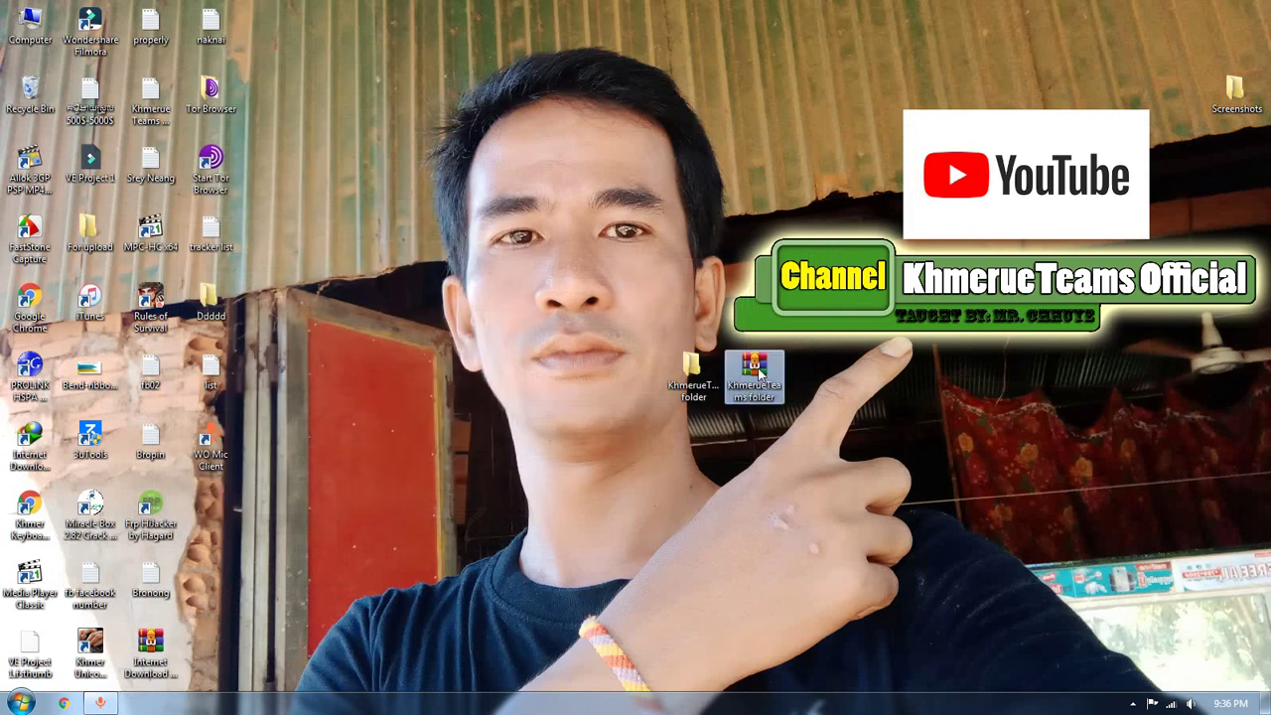
double_click(759, 378)
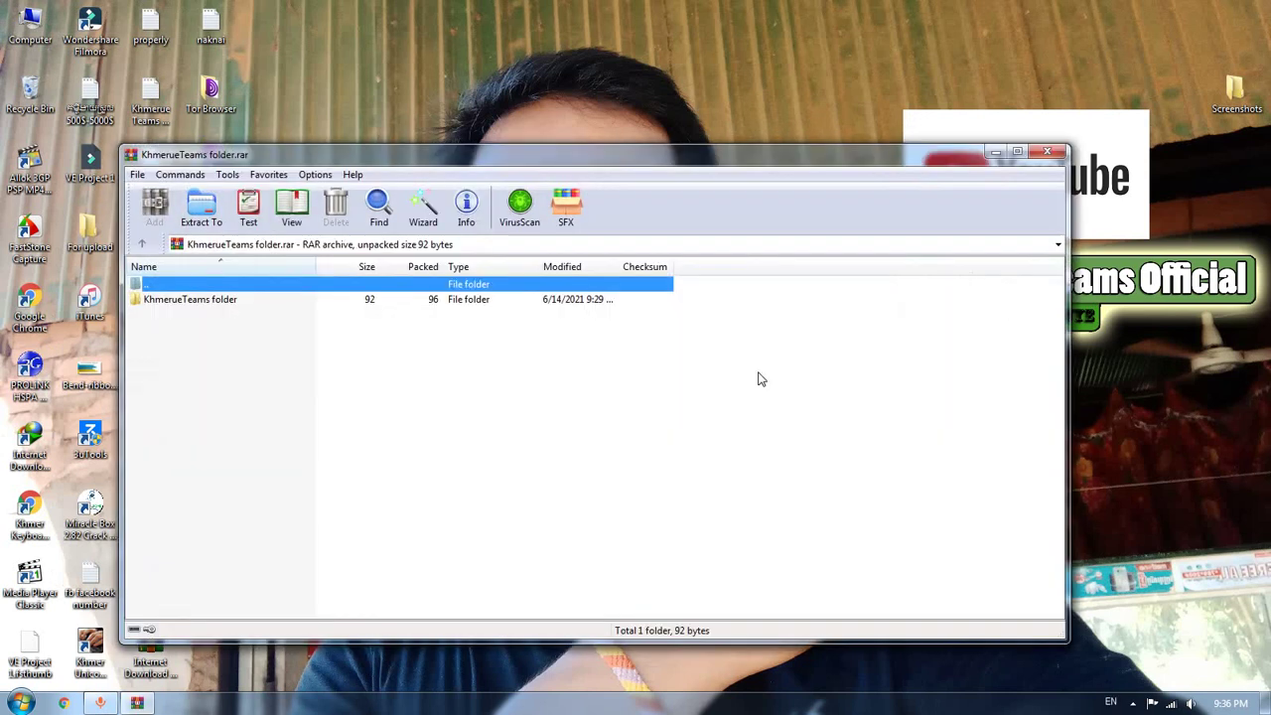
double_click(215, 301)
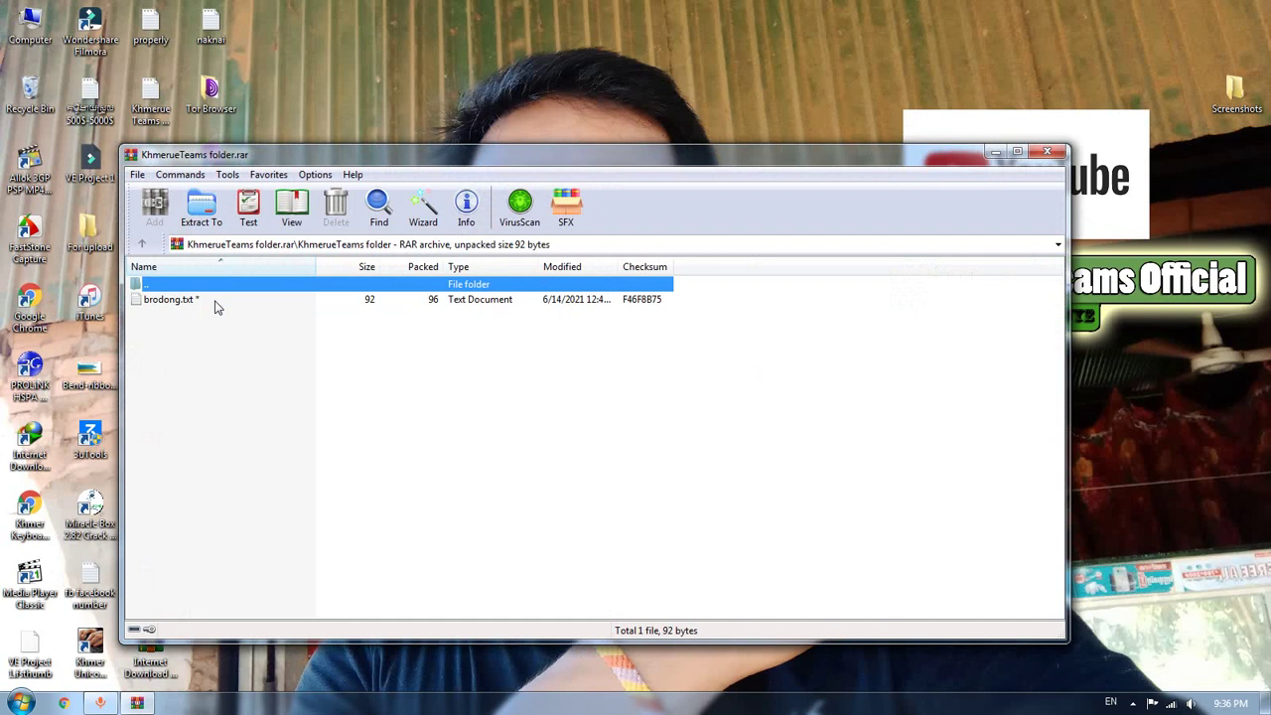
left_click(142, 243)
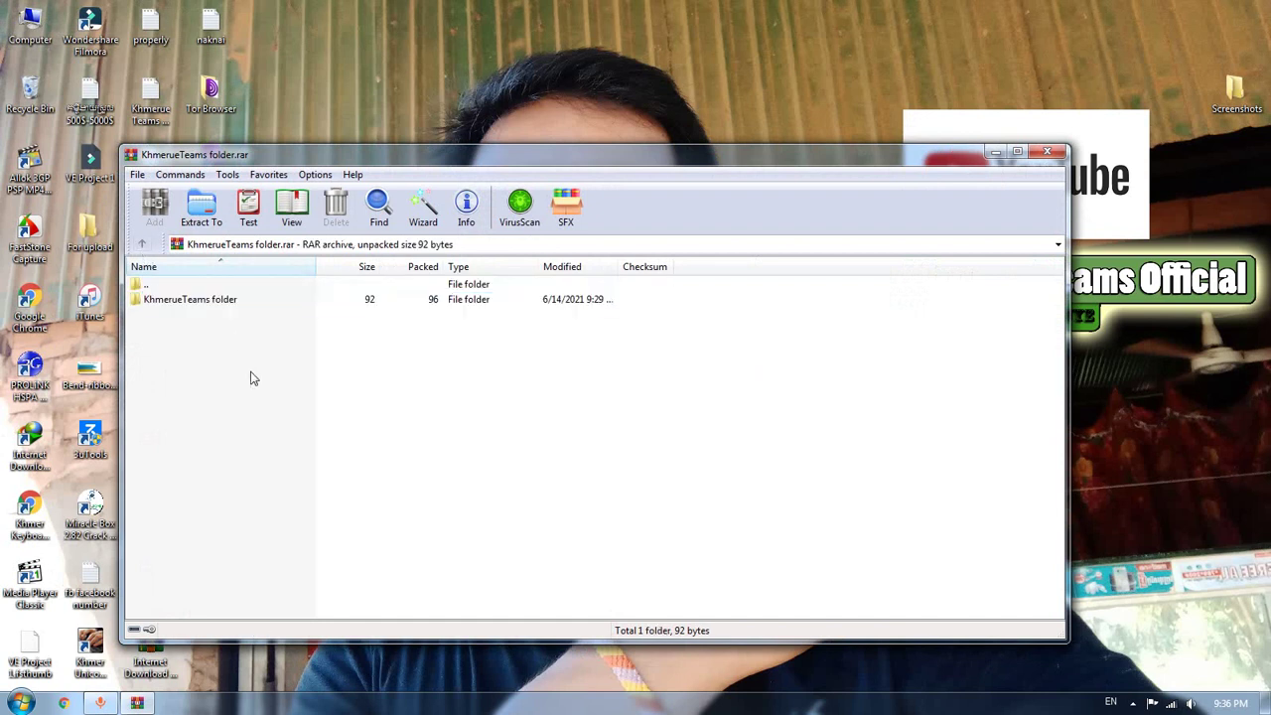
Confirm extraction asks for a password, cancel it, close WinRAR and refresh the desktop
left_click_drag(193, 302, 660, 99)
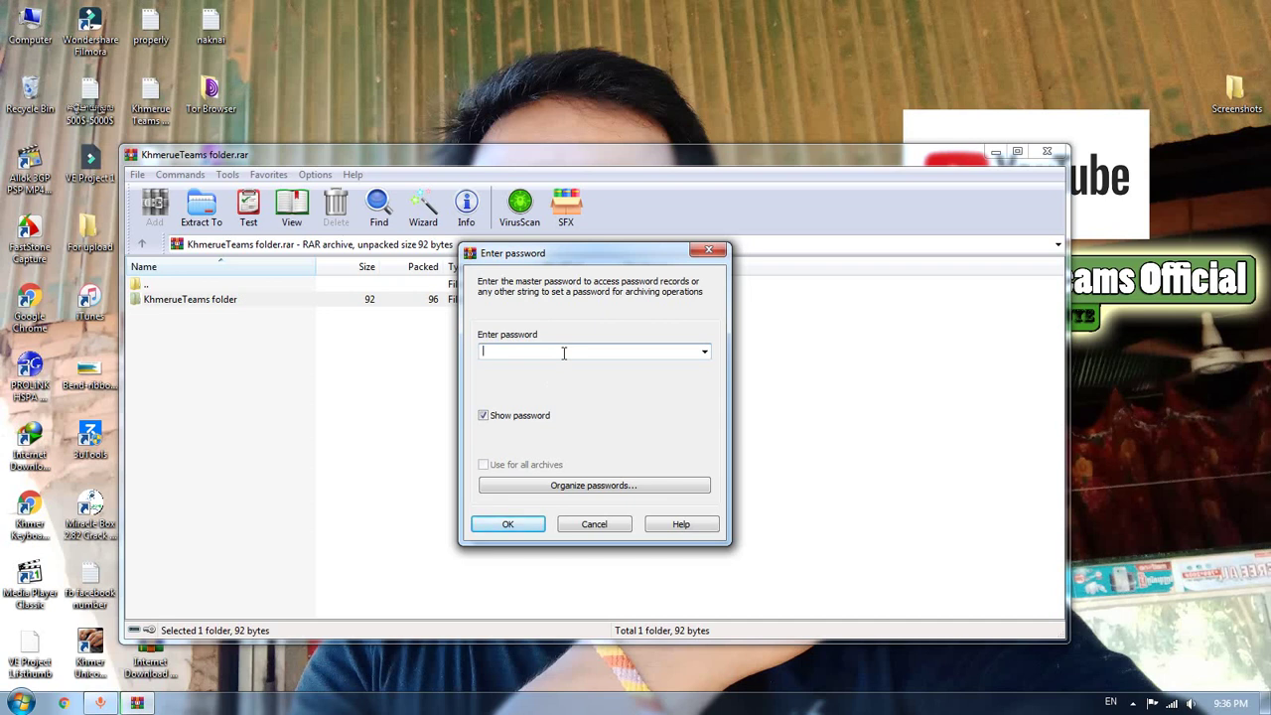
left_click(593, 524)
left_click(1048, 152)
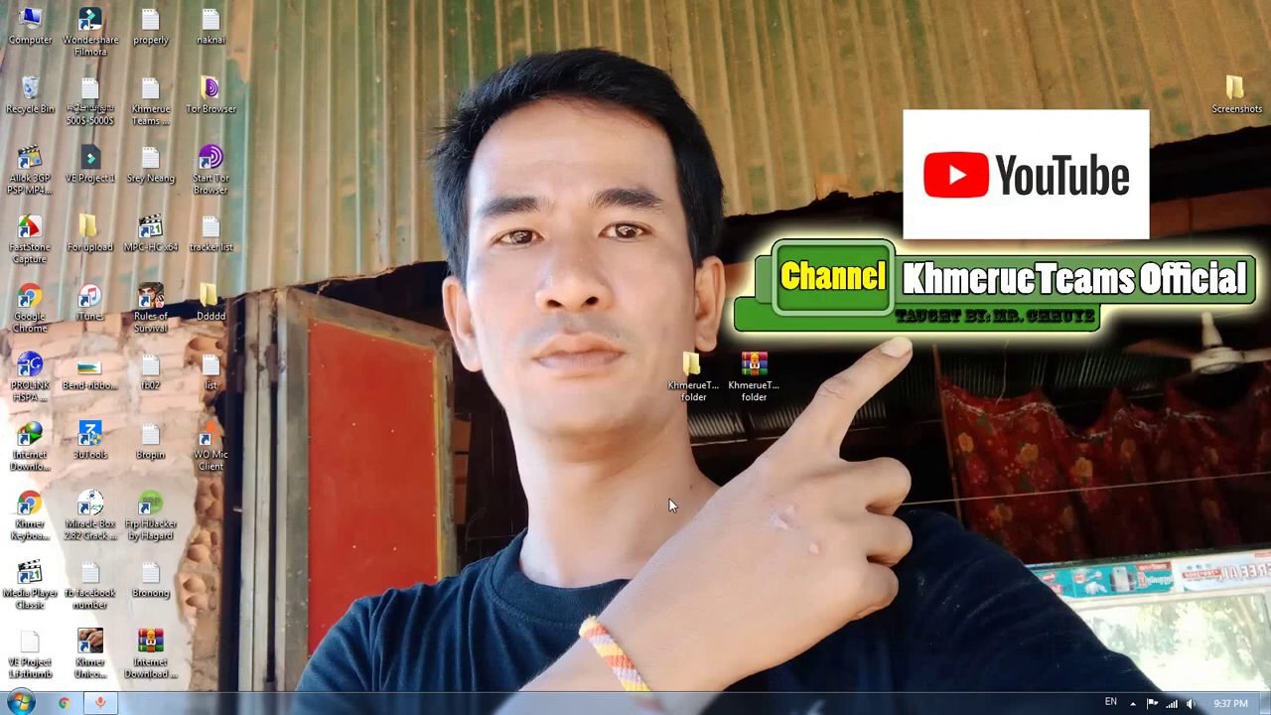
right_click(500, 348)
left_click(539, 396)
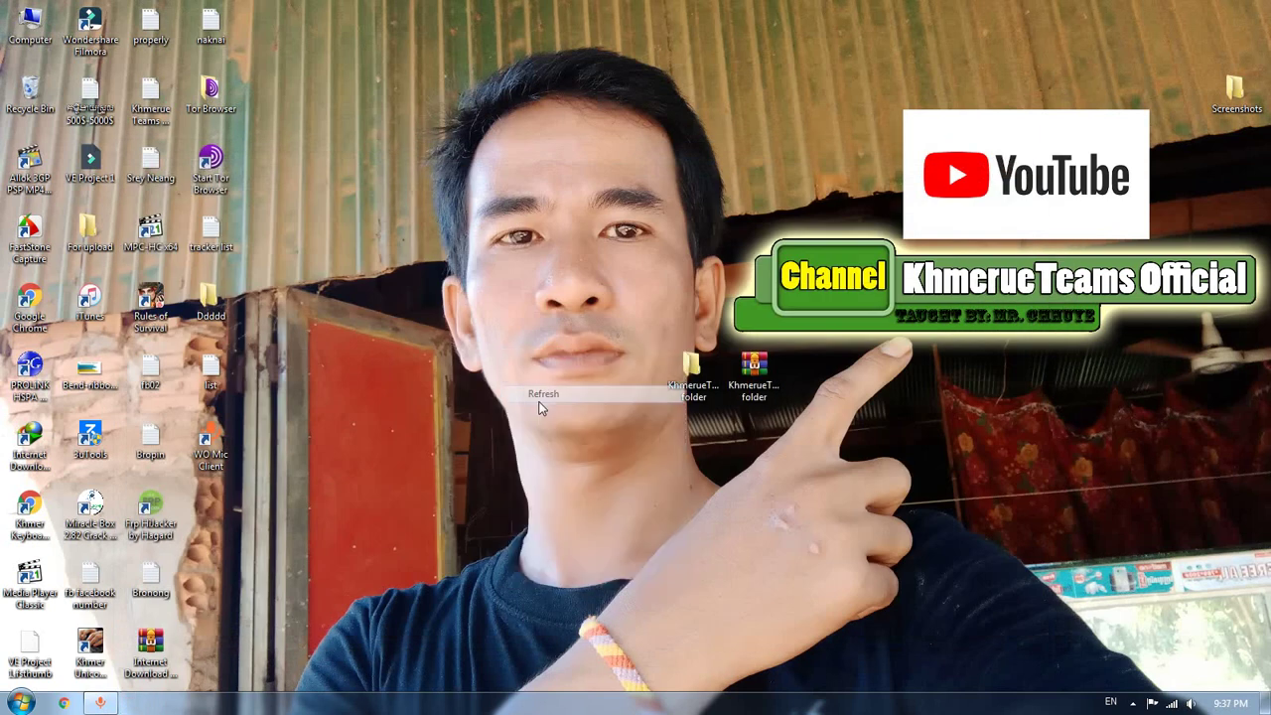